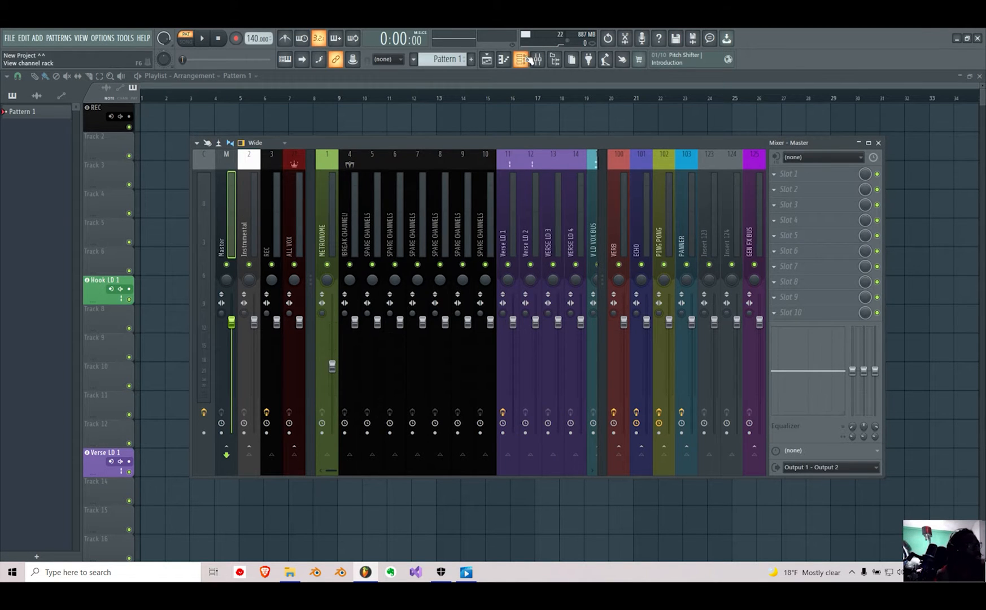
{"action": "left_click", "coordinate": [417, 111]}
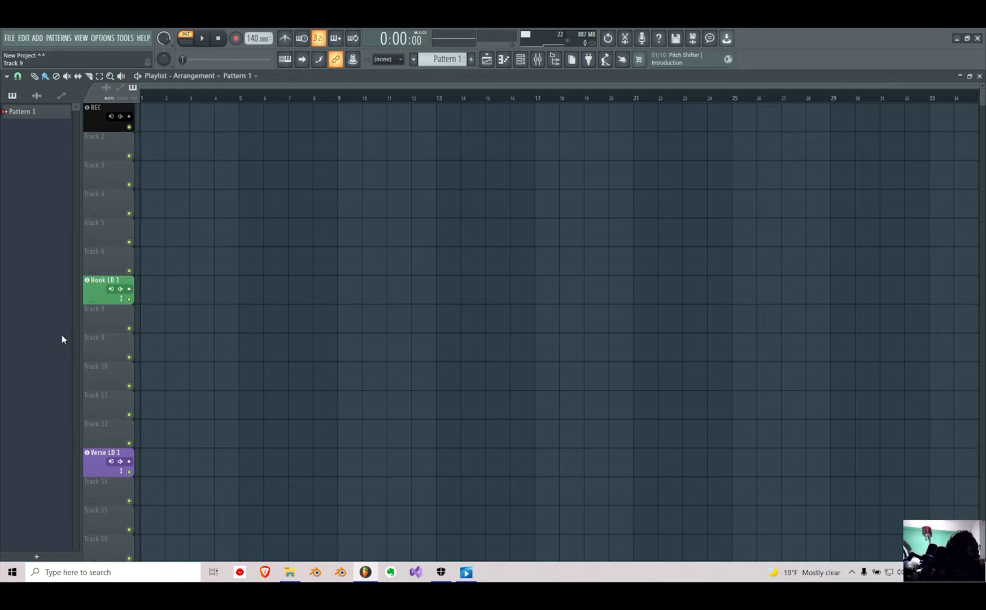
{"action": "scroll", "coordinate": [113, 327], "scroll_direction": "down", "scroll_amount": 4}
{"action": "scroll", "coordinate": [118, 326], "scroll_direction": "up", "scroll_amount": 4}
{"action": "left_click", "coordinate": [544, 61]}
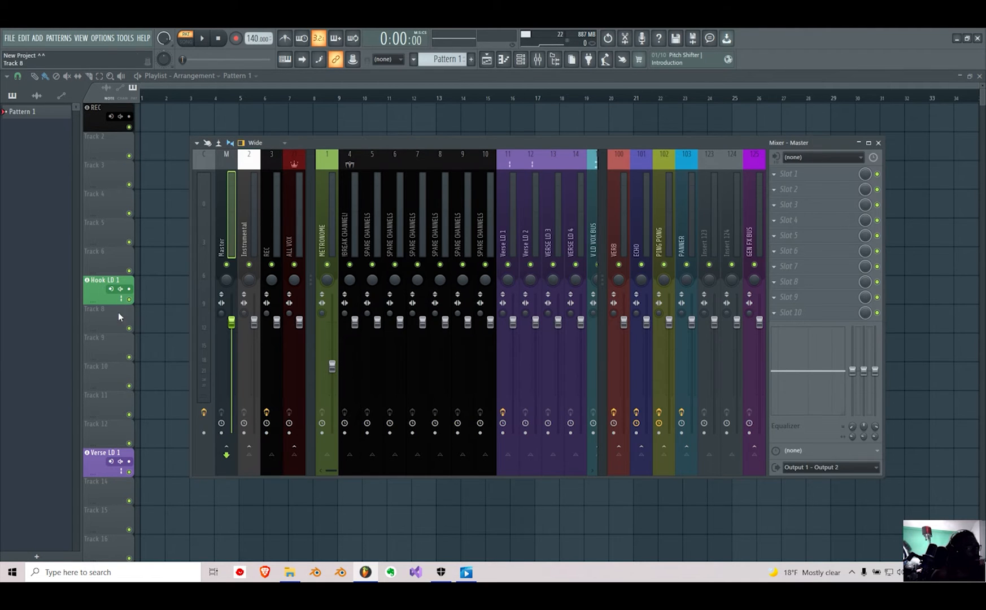
- Set the REC mixer track to record external input only, with Input 1 as its audio source
{"action": "left_click", "coordinate": [272, 221]}
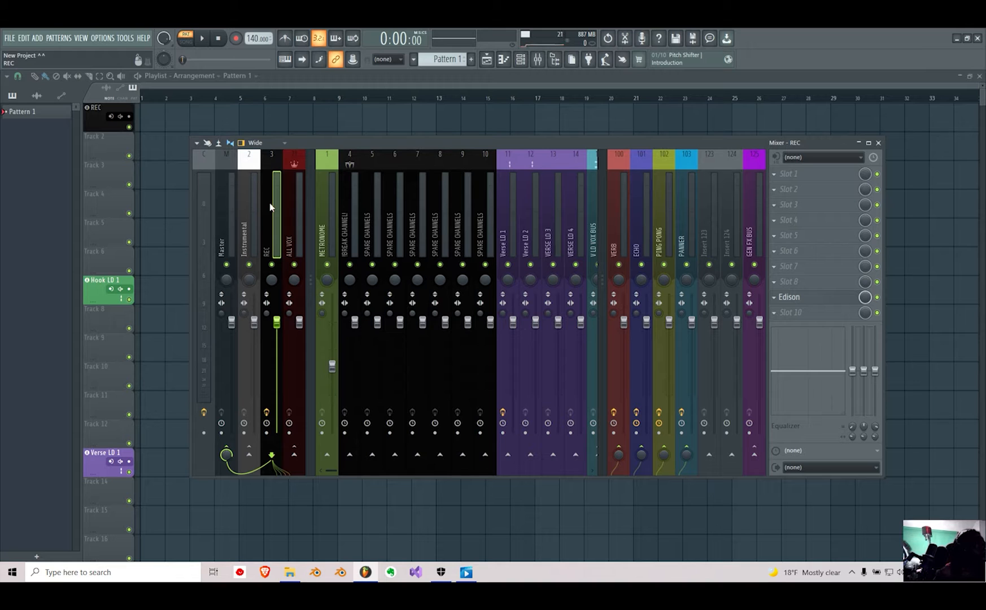
{"action": "left_click", "coordinate": [778, 158]}
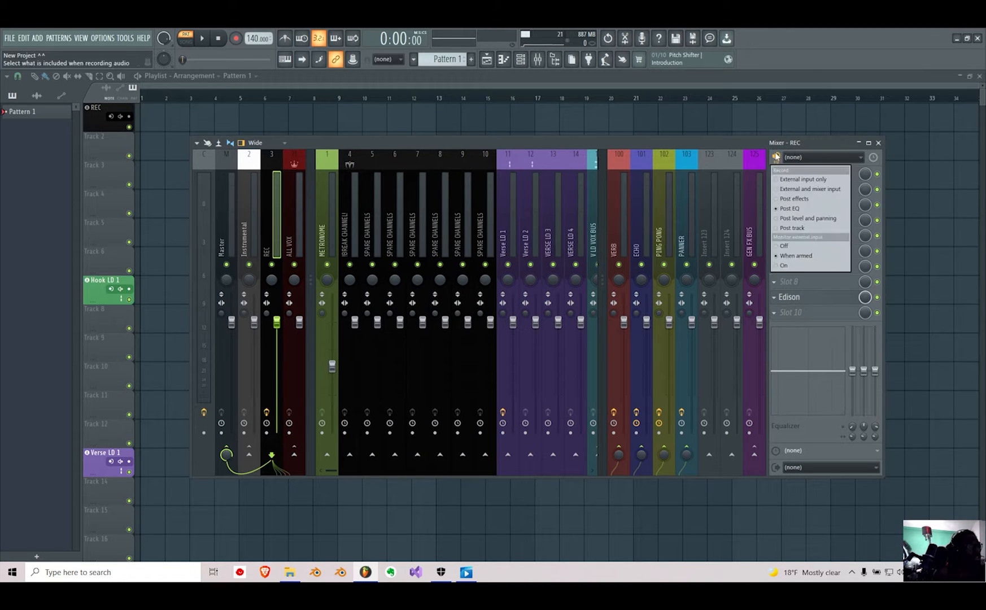
{"action": "left_click", "coordinate": [798, 179]}
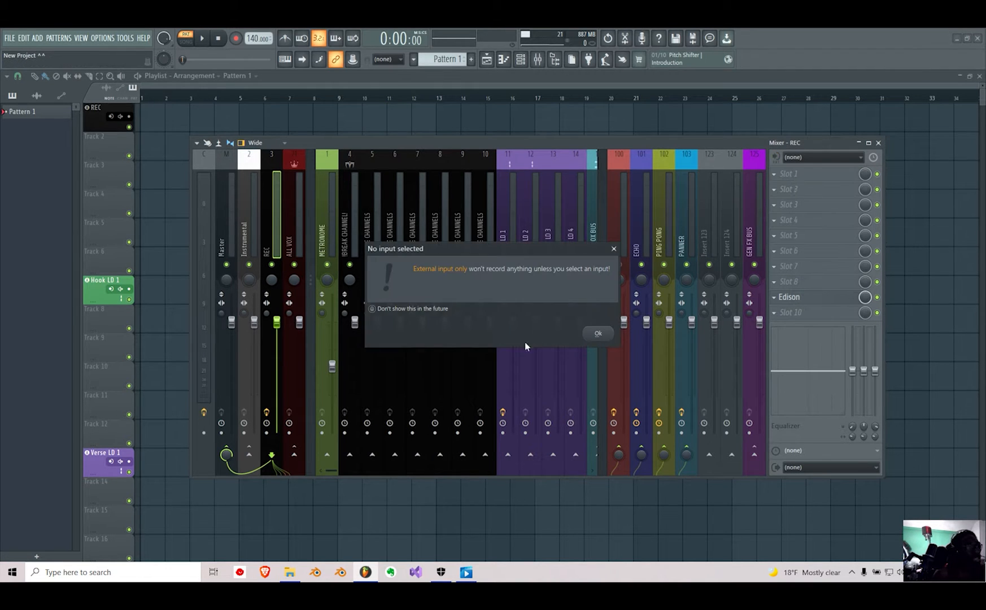
{"action": "left_click", "coordinate": [602, 334]}
{"action": "left_click", "coordinate": [822, 157]}
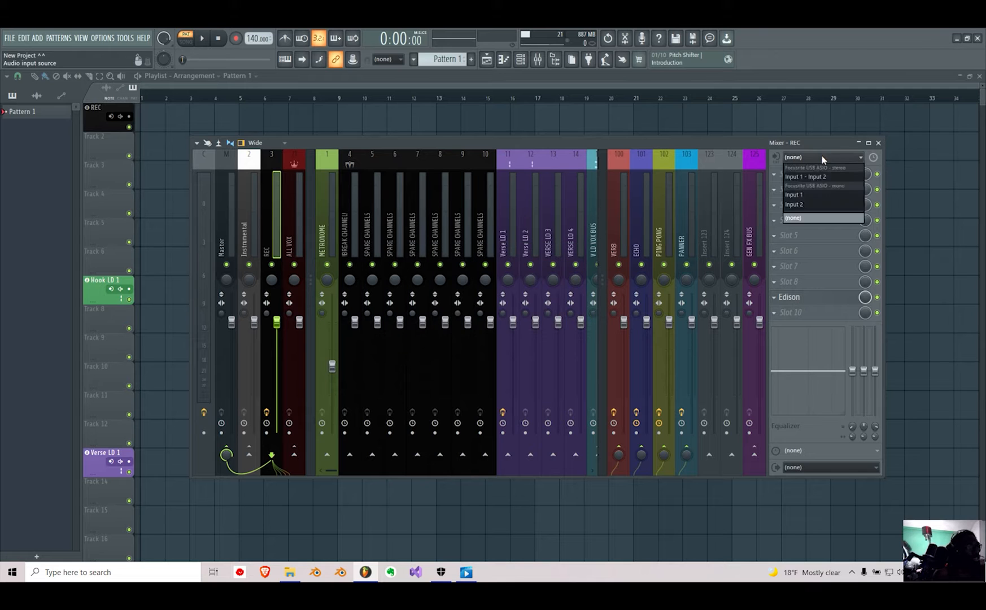
{"action": "left_click", "coordinate": [816, 195]}
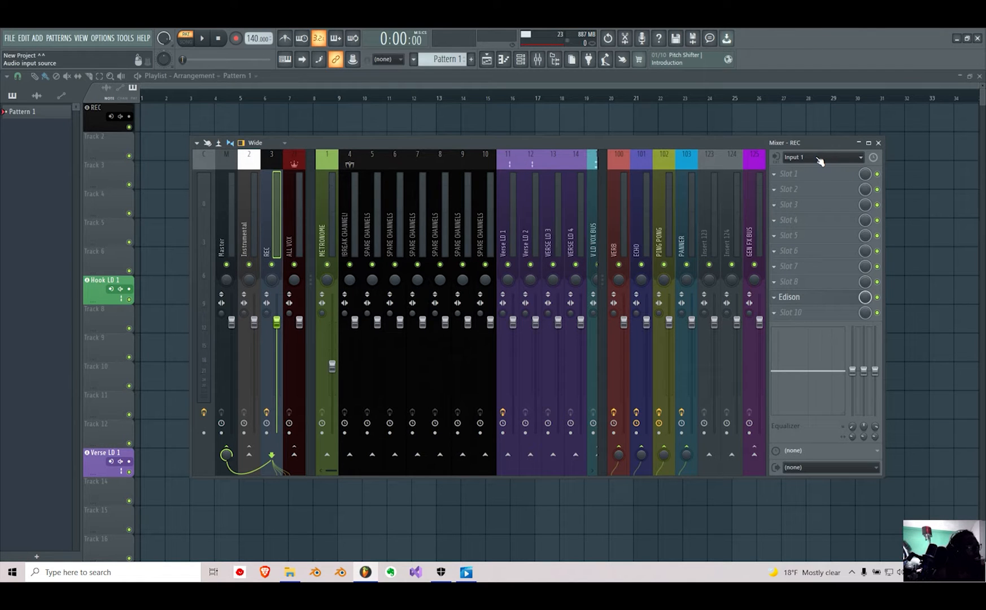
- Check the REC track's recording options and its Edison window, and disable the Edison effect slot
{"action": "left_click", "coordinate": [783, 161]}
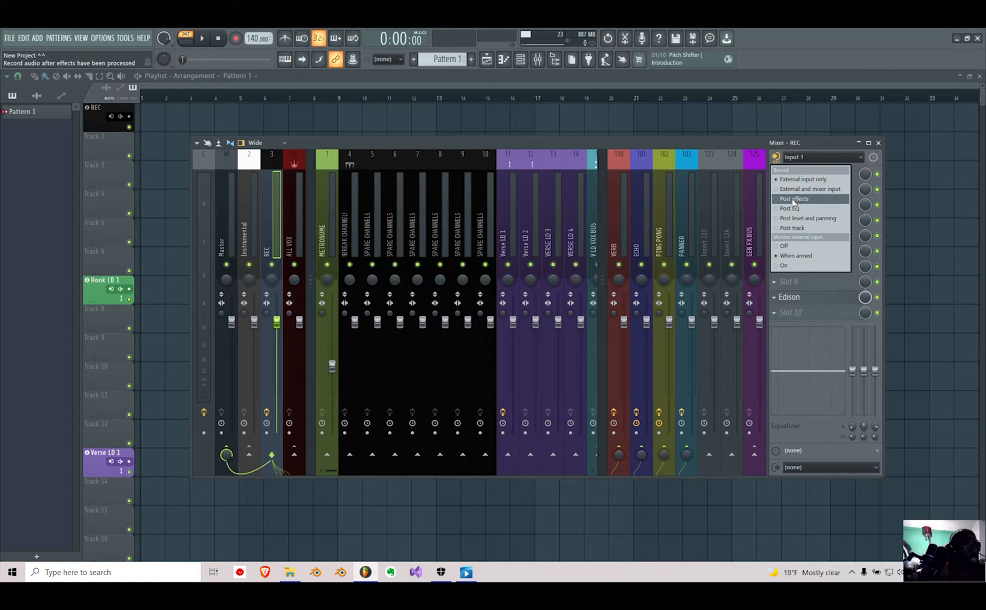
{"action": "left_click_drag", "start_coordinate": [737, 139], "coordinate": [737, 143]}
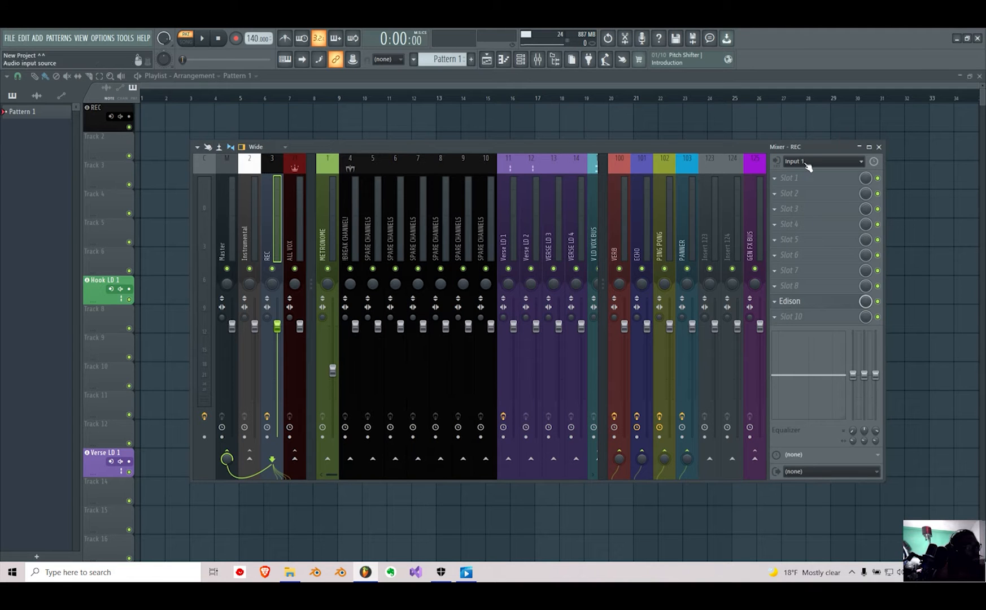
{"action": "left_click", "coordinate": [818, 301]}
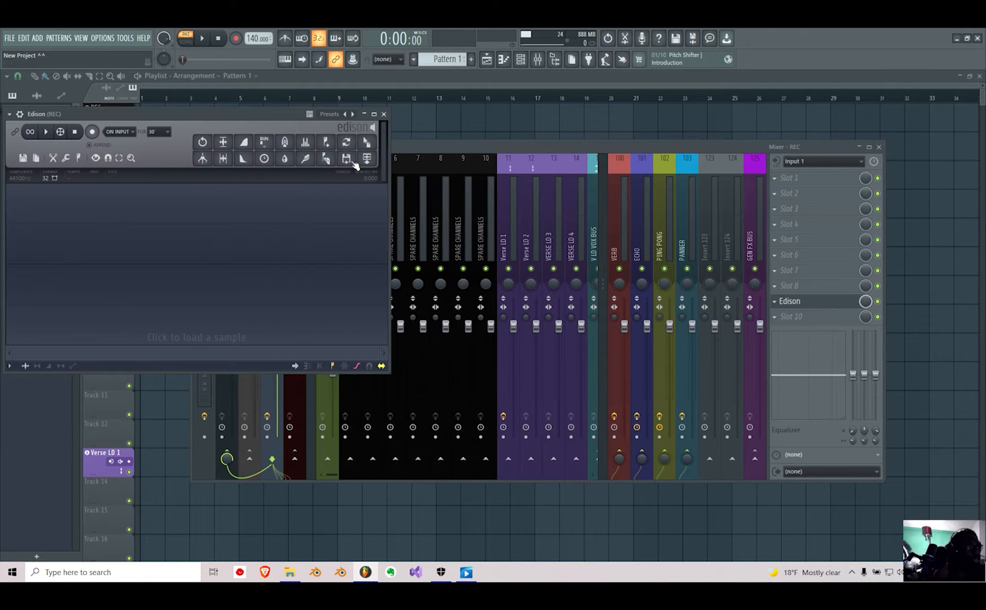
{"action": "left_click", "coordinate": [384, 115]}
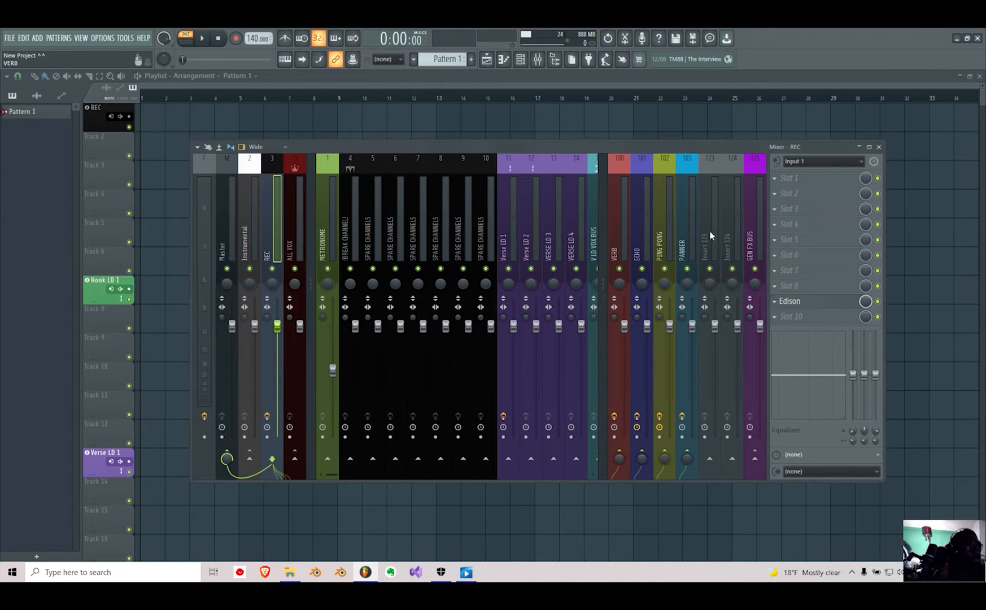
{"action": "left_click", "coordinate": [879, 302]}
- Review the REC track's recording options and compare its input and effect slots with the spare and verse tracks
{"action": "left_click", "coordinate": [805, 162]}
{"action": "left_click", "coordinate": [777, 162]}
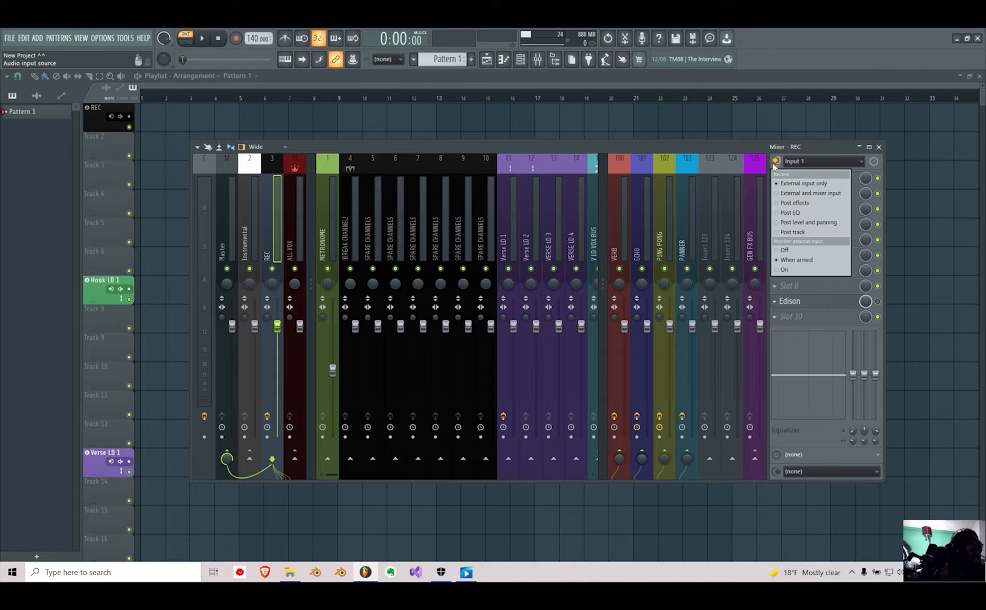
{"action": "left_click", "coordinate": [748, 145]}
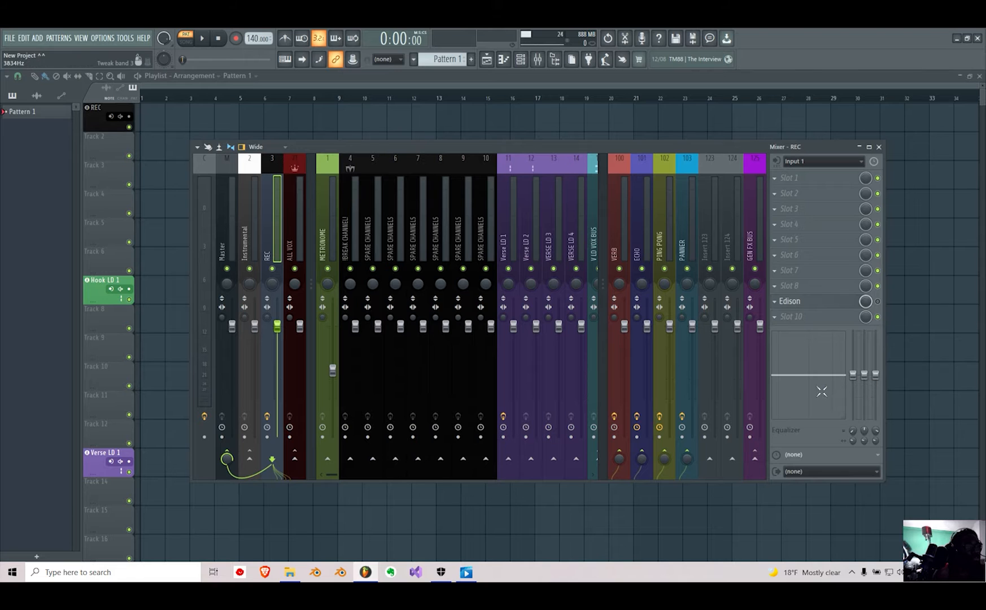
{"action": "left_click", "coordinate": [465, 228]}
{"action": "left_click", "coordinate": [578, 223]}
{"action": "left_click", "coordinate": [436, 227]}
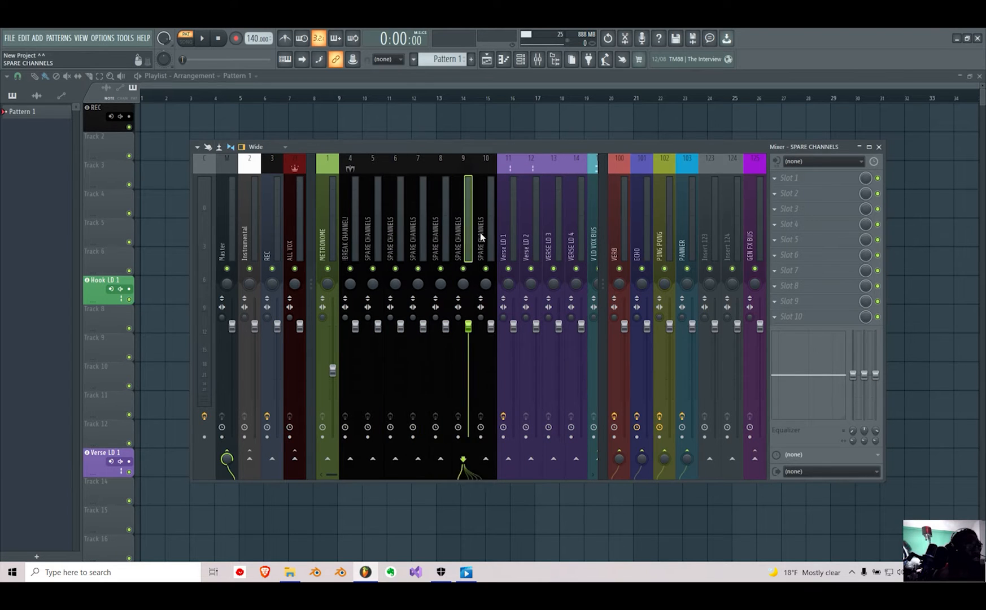
{"action": "left_click", "coordinate": [351, 232]}
{"action": "left_click", "coordinate": [270, 226]}
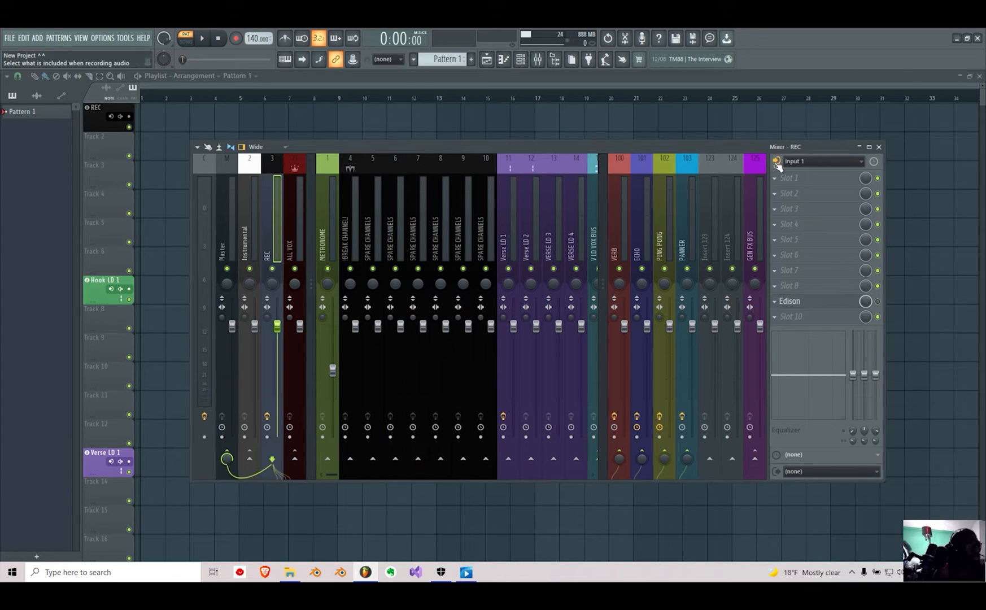
{"action": "left_click", "coordinate": [777, 161]}
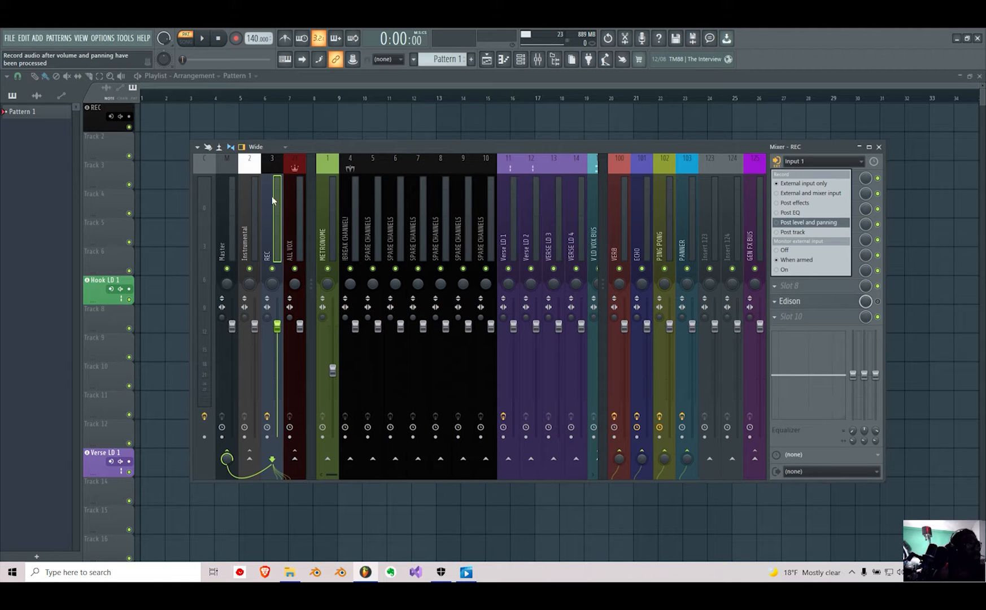
- Nudge the REC track's volume fader and panning, and reset both to their defaults
{"action": "left_click", "coordinate": [274, 216]}
{"action": "mouse_move", "coordinate": [277, 329]}
{"action": "left_mouse_down"}
{"action": "mouse_move", "coordinate": [277, 303]}
{"action": "mouse_move", "coordinate": [276, 329]}
{"action": "left_mouse_up"}
{"action": "right_click", "coordinate": [277, 328]}
{"action": "left_click", "coordinate": [285, 333]}
{"action": "left_click_drag", "start_coordinate": [273, 287], "coordinate": [274, 287]}
{"action": "right_click", "coordinate": [273, 287]}
{"action": "left_click", "coordinate": [282, 293]}
{"action": "left_click", "coordinate": [776, 163]}
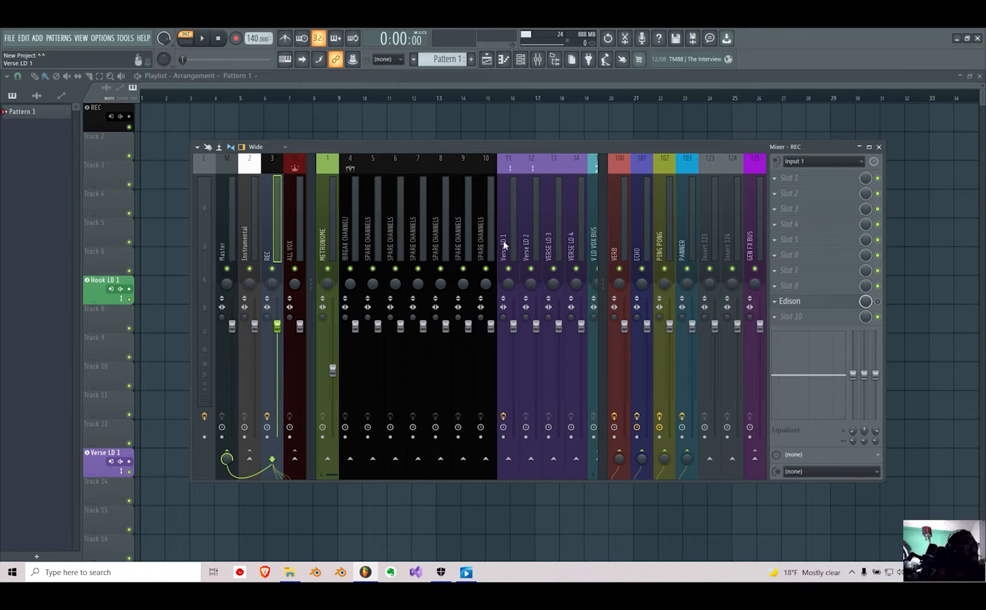
- Look along the verse, hook and bridge tracks in the mixer and reselect the REC track
{"action": "left_click_drag", "start_coordinate": [500, 245], "coordinate": [639, 245]}
{"action": "left_click", "coordinate": [331, 227]}
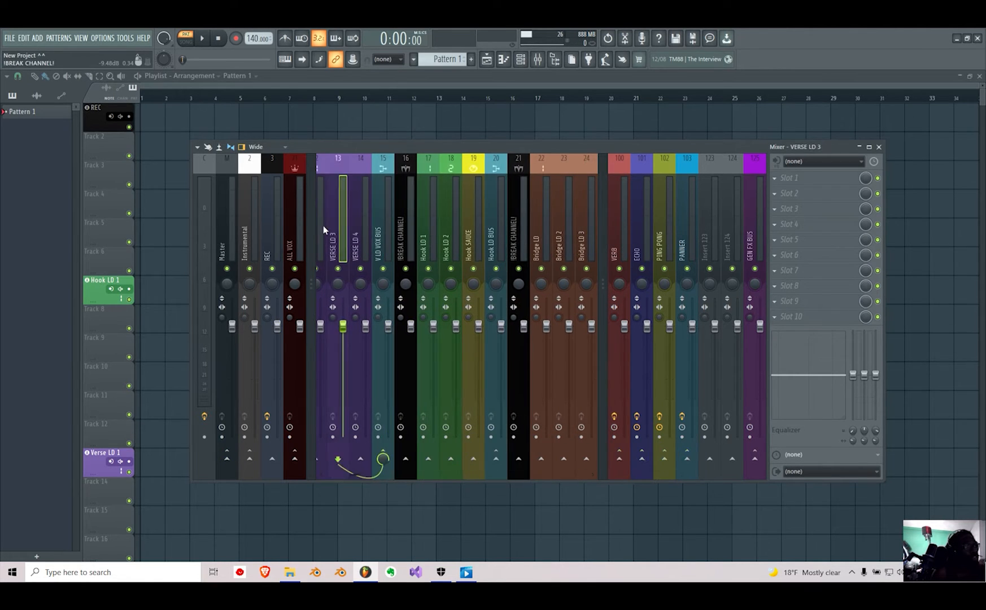
{"action": "left_click_drag", "start_coordinate": [331, 228], "coordinate": [312, 235]}
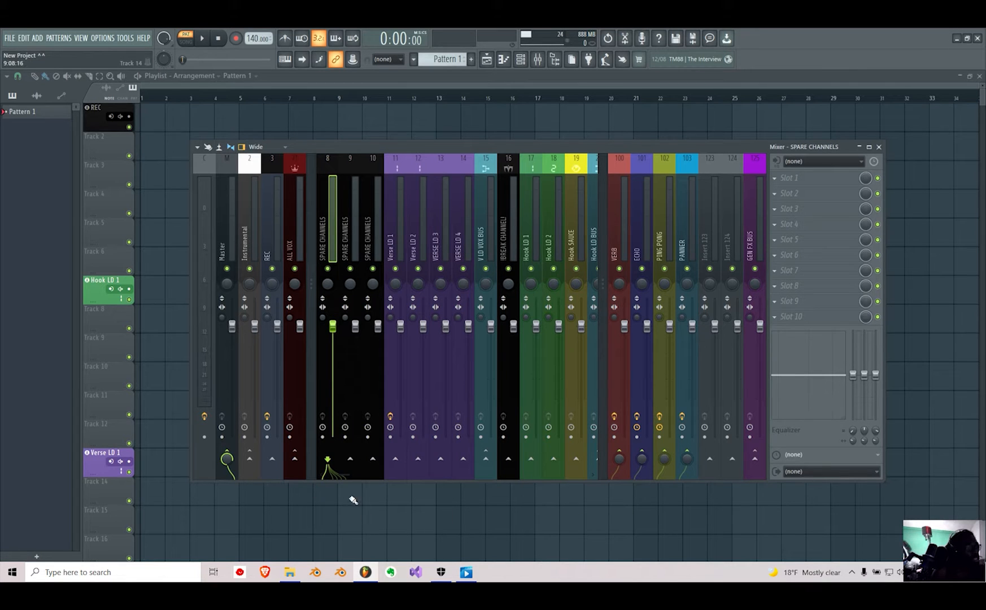
{"action": "left_click", "coordinate": [273, 248]}
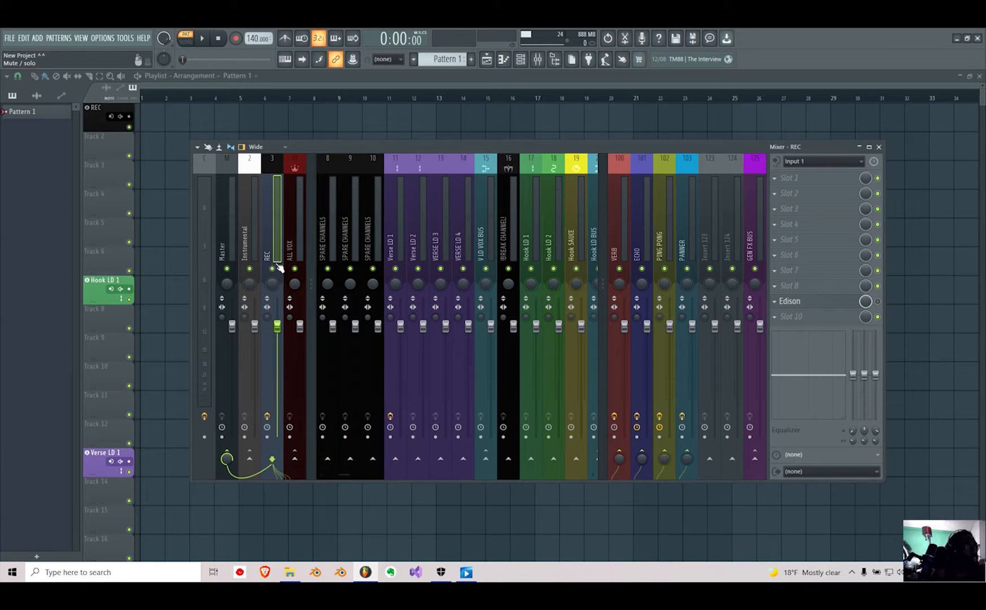
- Compare the effect slots and send routing of Verse LD 1, Verse LD 2, VERSE LD 3 and VERSE LD 4
{"action": "left_click", "coordinate": [397, 233]}
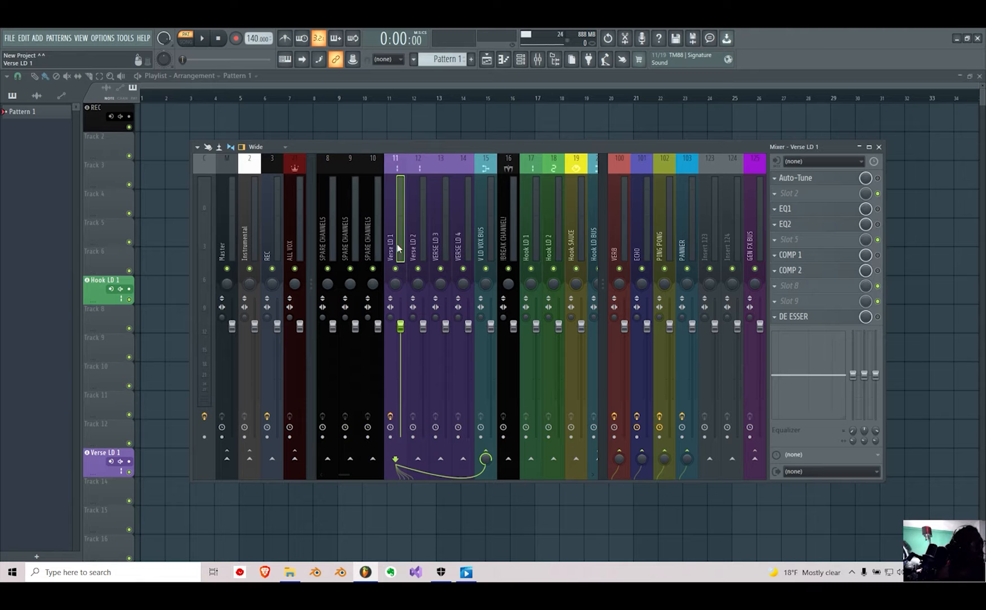
{"action": "key", "text": "Right"}
{"action": "key", "text": "Right"}
{"action": "key", "text": "Right"}
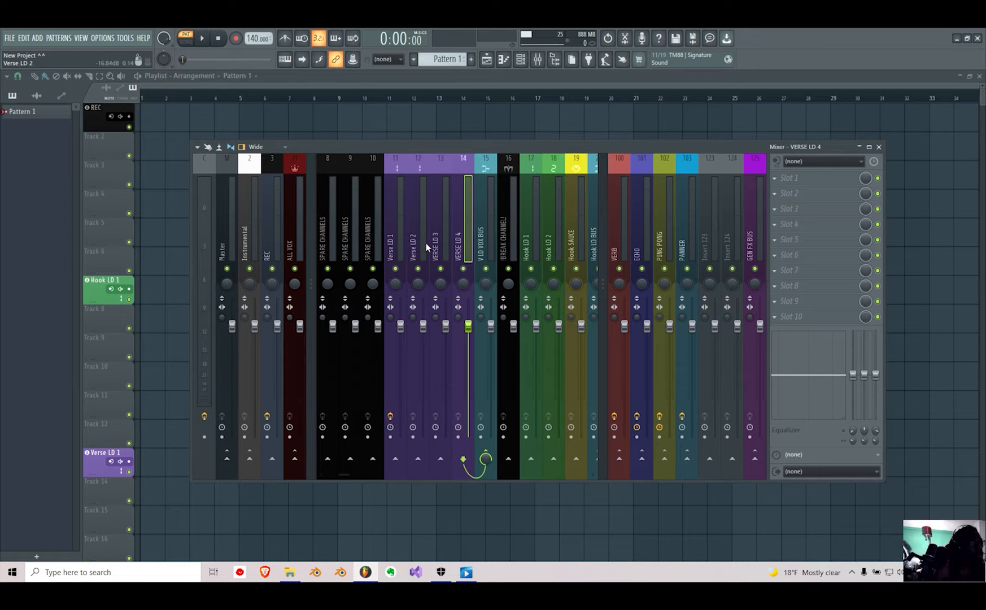
{"action": "key", "text": "Left"}
{"action": "key", "text": "Left"}
{"action": "key", "text": "Right"}
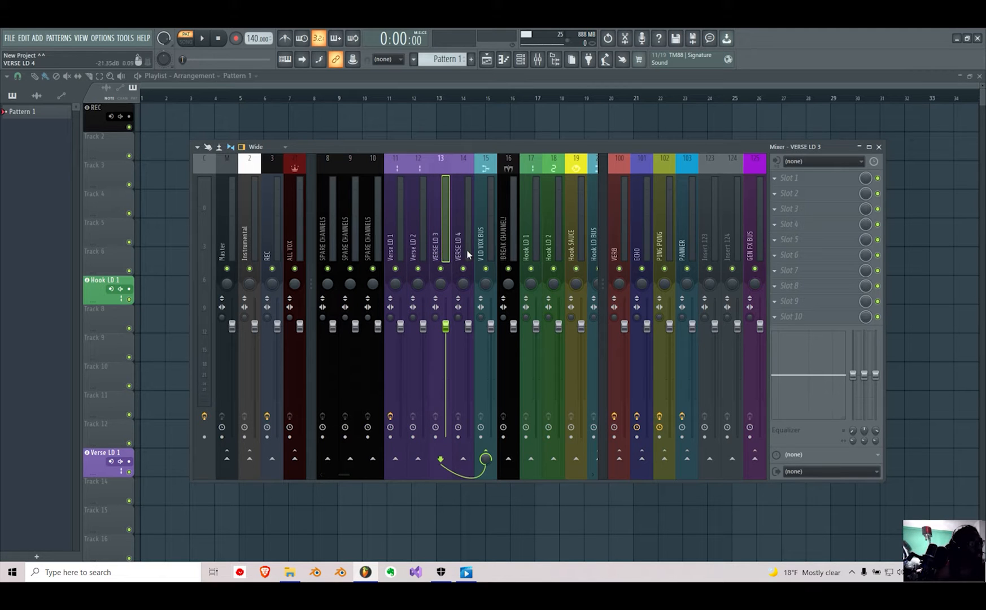
{"action": "key", "text": "Right"}
{"action": "key", "text": "Left"}
{"action": "key", "text": "Left"}
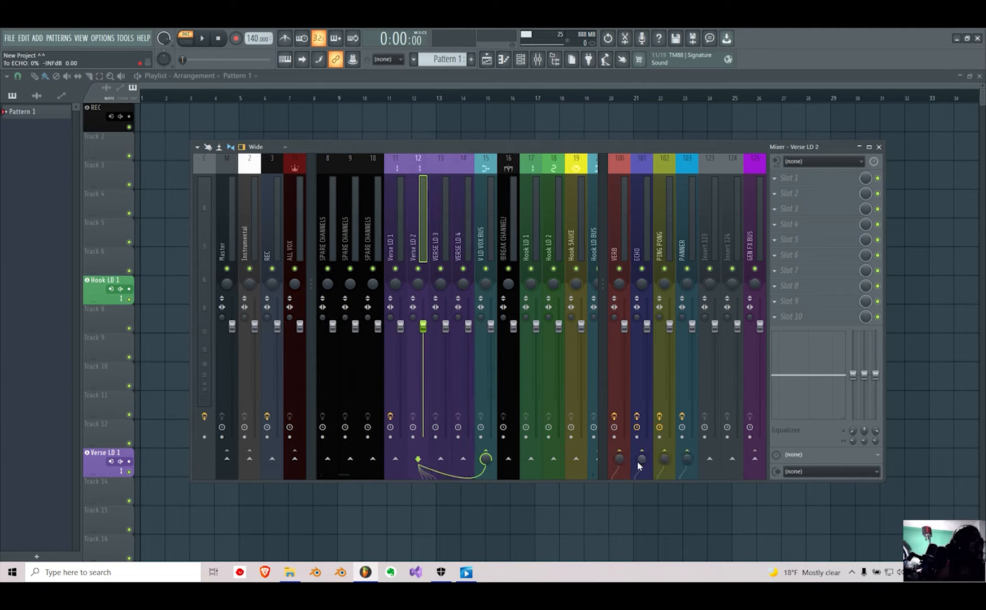
{"action": "key", "text": "Right"}
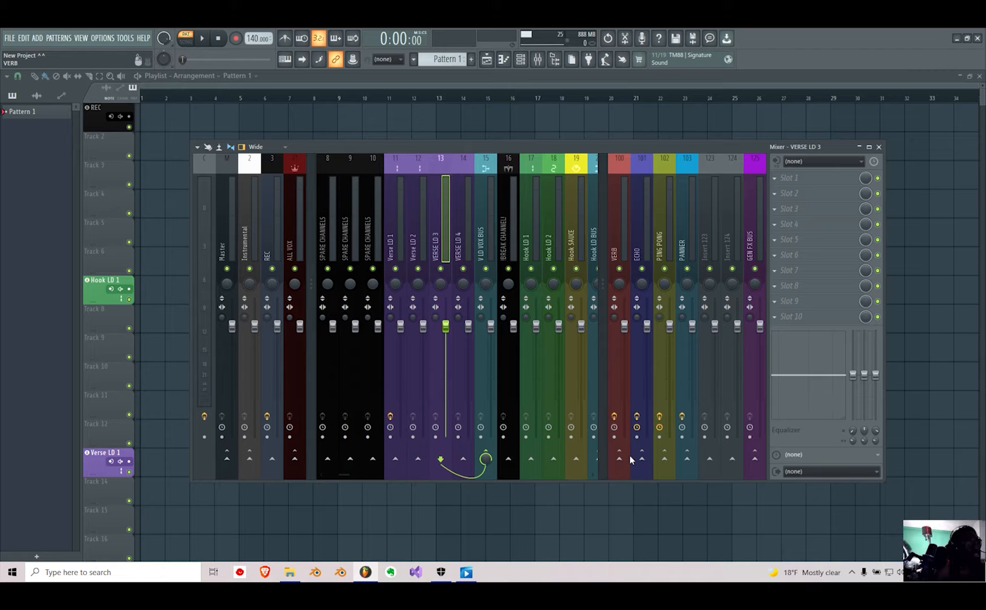
{"action": "key", "text": "Left"}
{"action": "key", "text": "Left"}
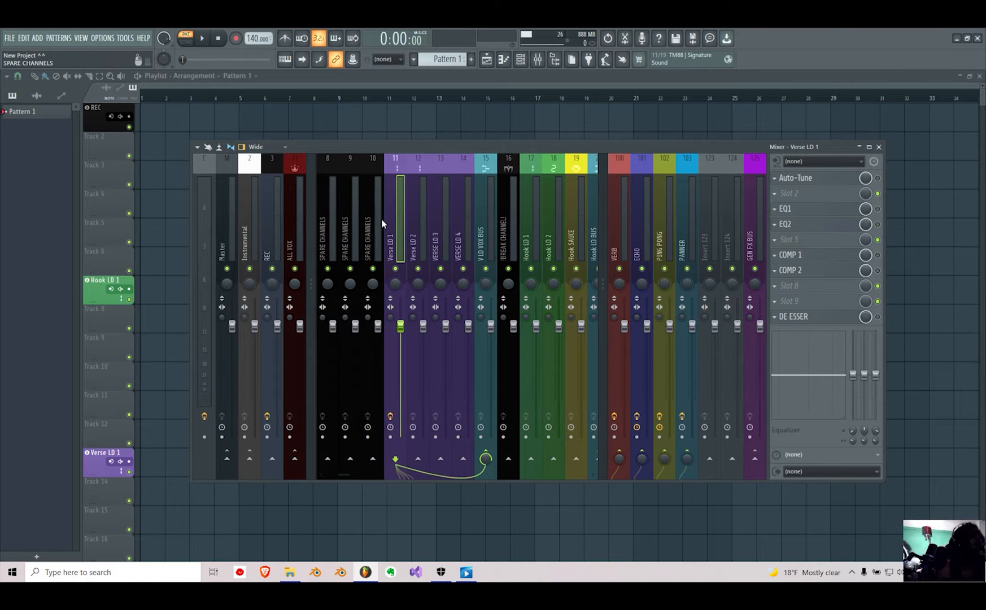
- Add sends from VERSE LD 3 to the VERB and ECHO tracks, and remove both sends again
{"action": "left_click", "coordinate": [436, 229]}
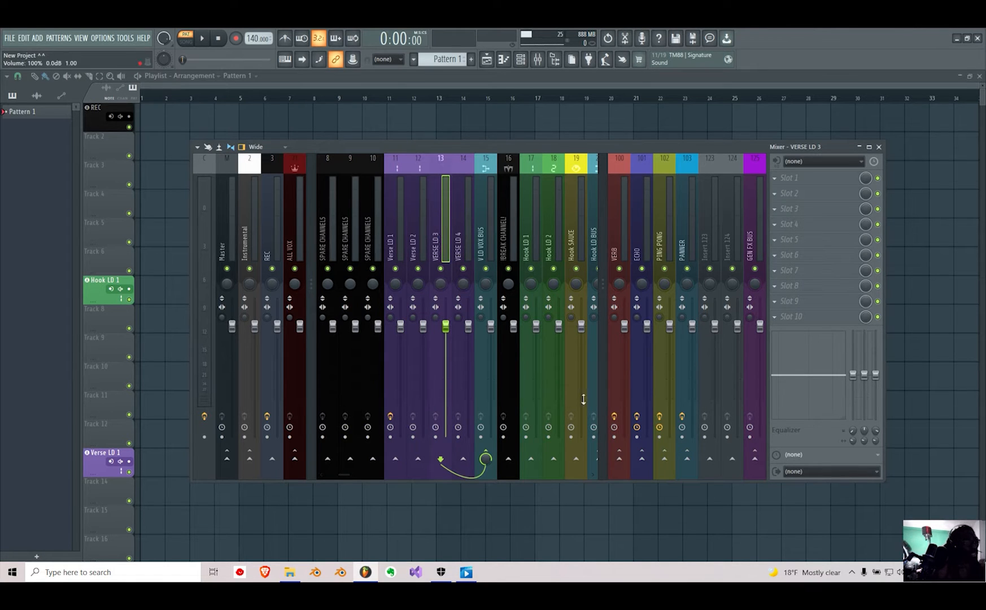
{"action": "left_click", "coordinate": [620, 459]}
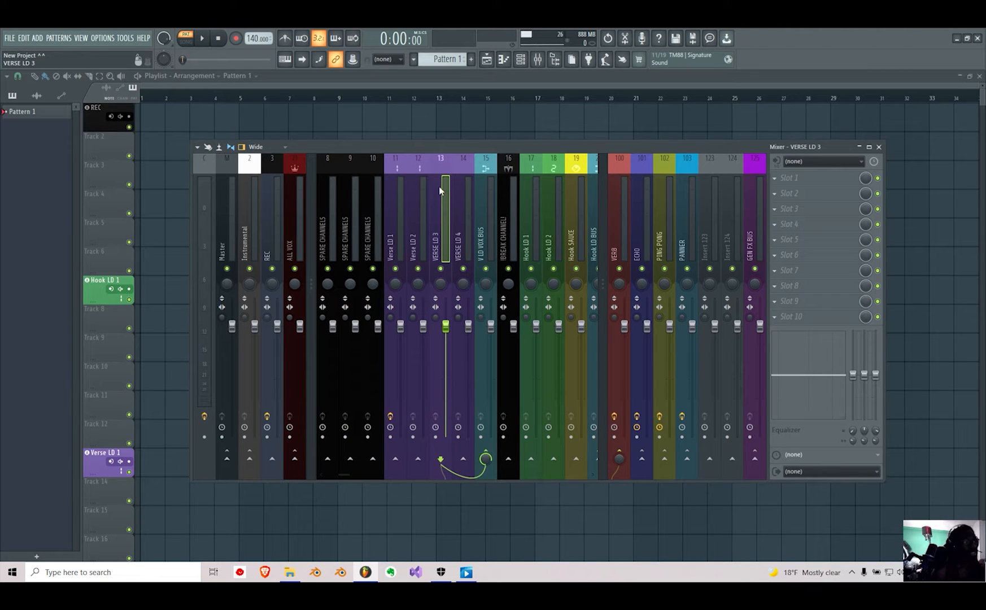
{"action": "left_click", "coordinate": [453, 211]}
{"action": "left_click", "coordinate": [438, 217]}
{"action": "key", "text": "ctrl+s"}
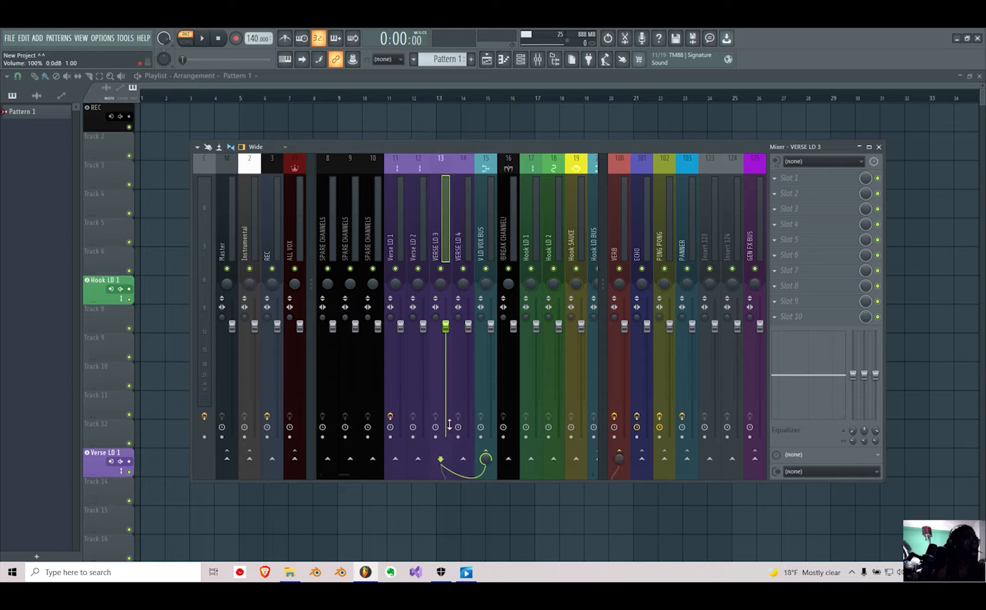
{"action": "left_click", "coordinate": [641, 459]}
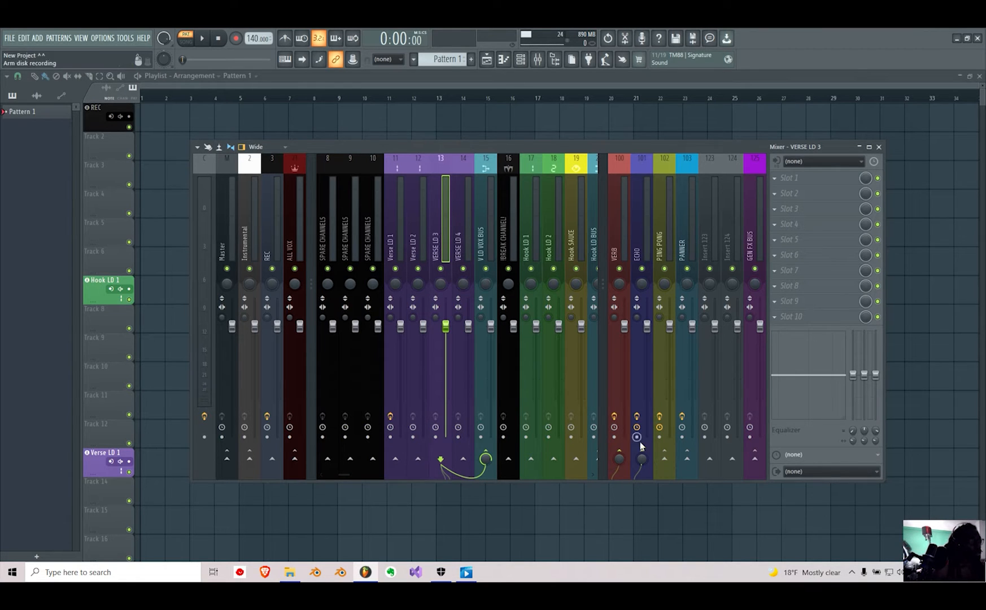
{"action": "left_click", "coordinate": [642, 453]}
{"action": "left_click", "coordinate": [620, 453]}
- Inspect the effect slots and routing of the verse lead tracks and of V LD VOX BUS
{"action": "left_click", "coordinate": [388, 244]}
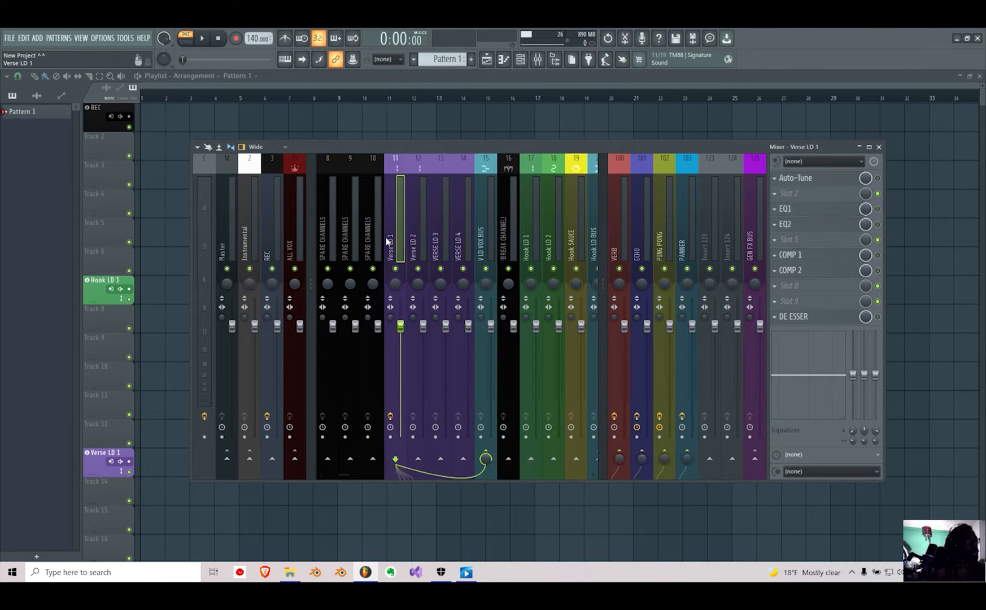
{"action": "left_click", "coordinate": [450, 224]}
{"action": "left_click", "coordinate": [485, 225]}
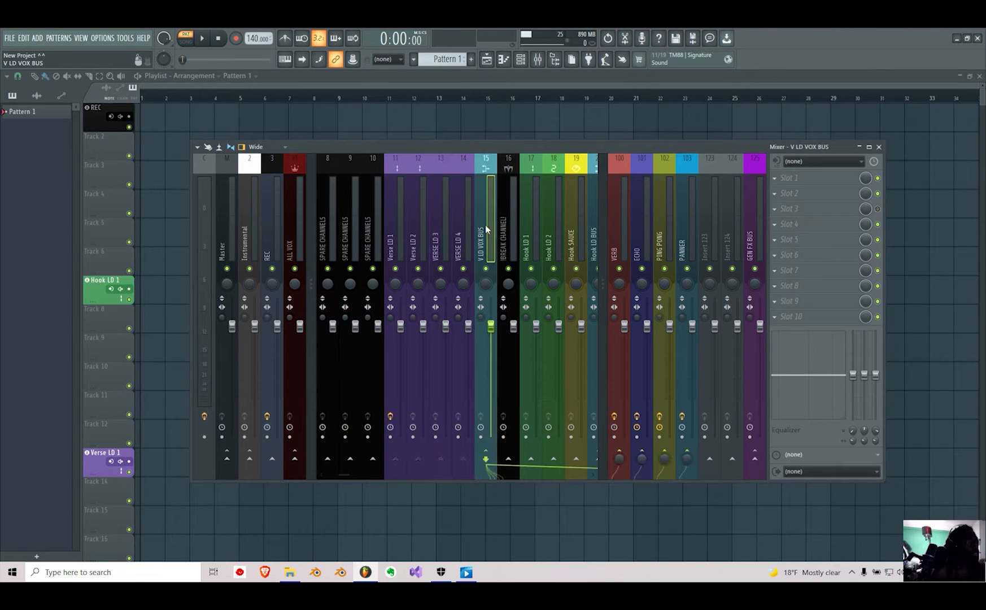
- Collapse the docked group of effect tracks that holds VERB, ECHO, PING PONG, PANNER and GEN FX BUS
{"action": "left_click", "coordinate": [602, 238]}
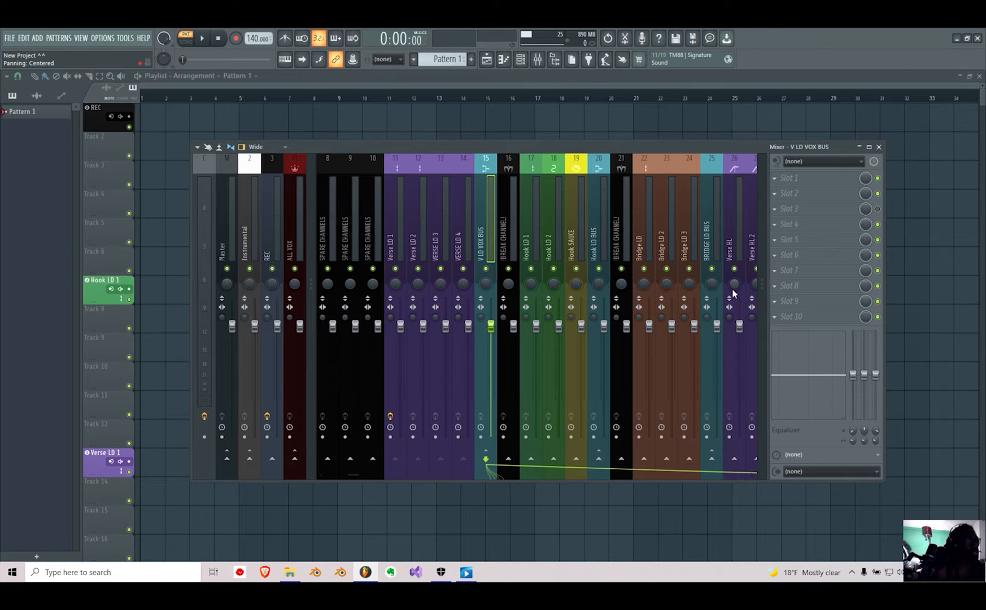
{"action": "left_click", "coordinate": [764, 258]}
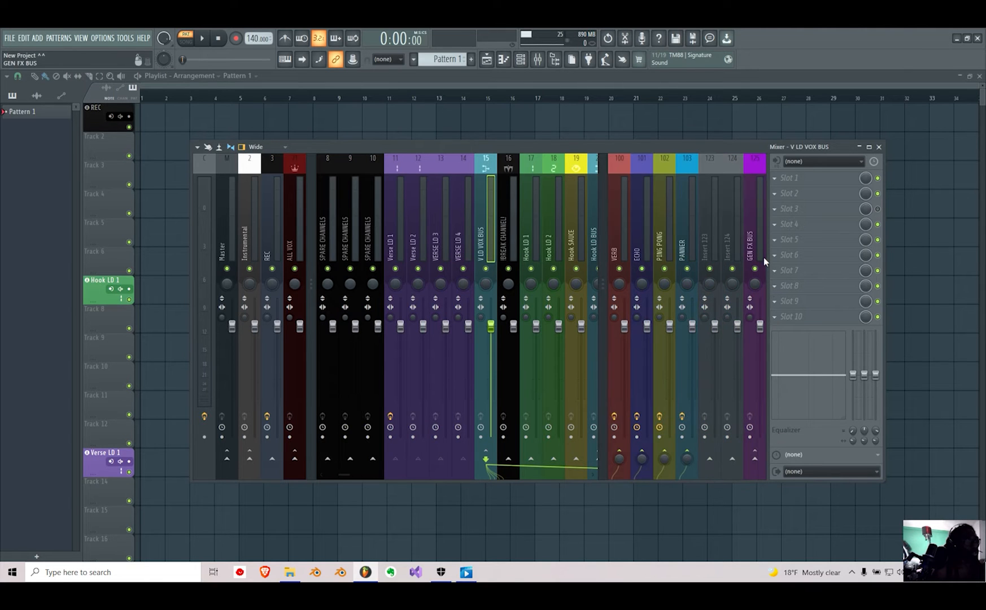
{"action": "left_click", "coordinate": [602, 235]}
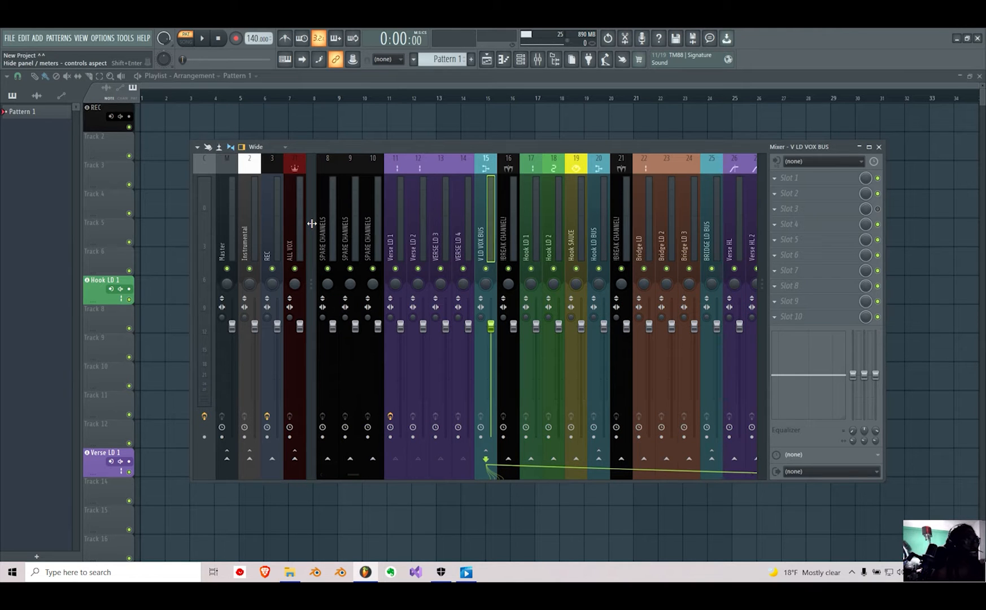
- Toggle the docked track groups at both ends of the mixer and view the docking options of V LD VOX BUS
{"action": "left_click", "coordinate": [312, 223]}
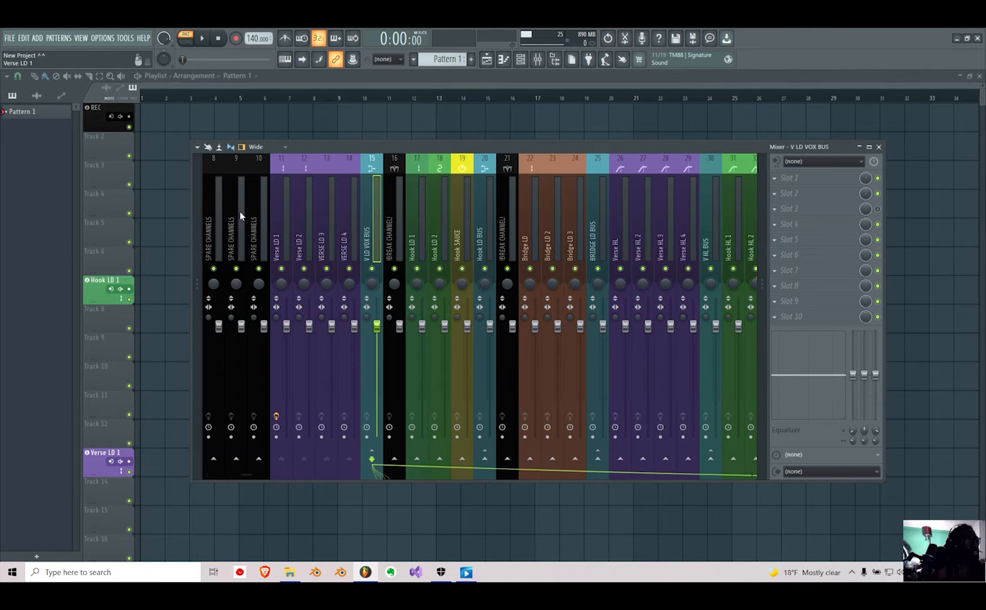
{"action": "left_click", "coordinate": [196, 220]}
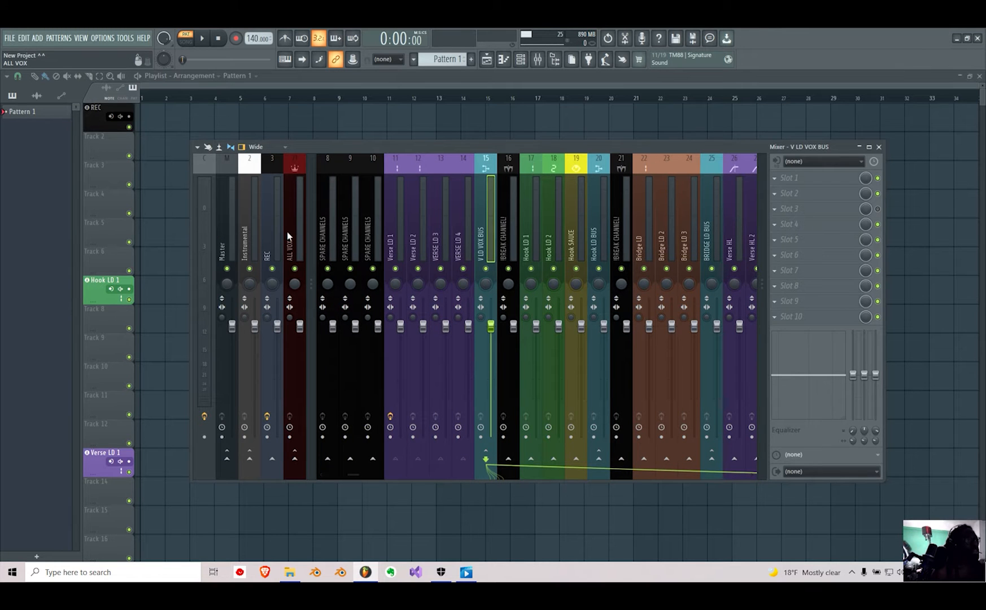
{"action": "right_click", "coordinate": [481, 243]}
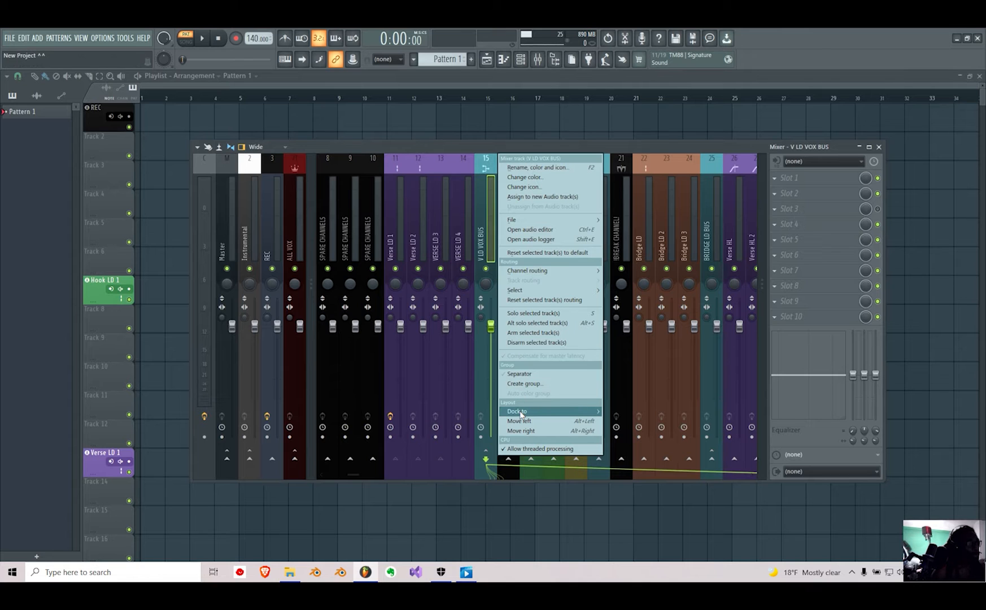
{"action": "mouse_move", "coordinate": [521, 416]}
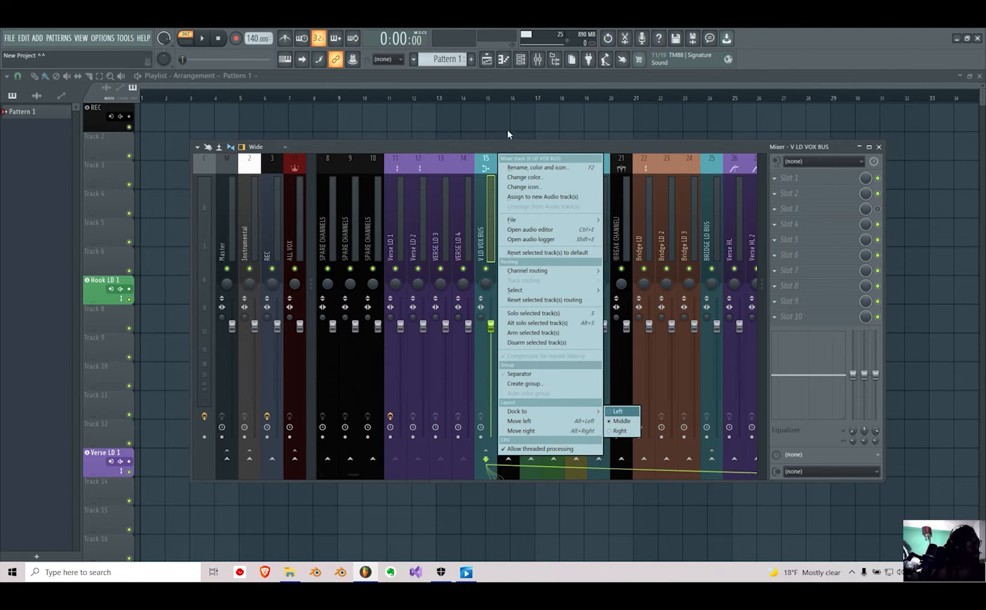
{"action": "left_click", "coordinate": [508, 148]}
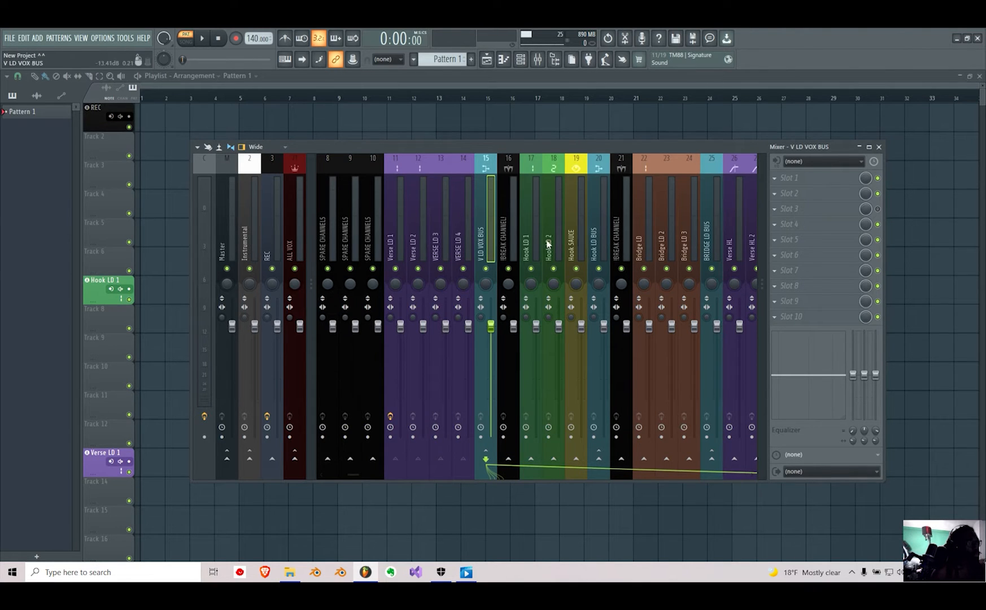
{"action": "left_click", "coordinate": [763, 226]}
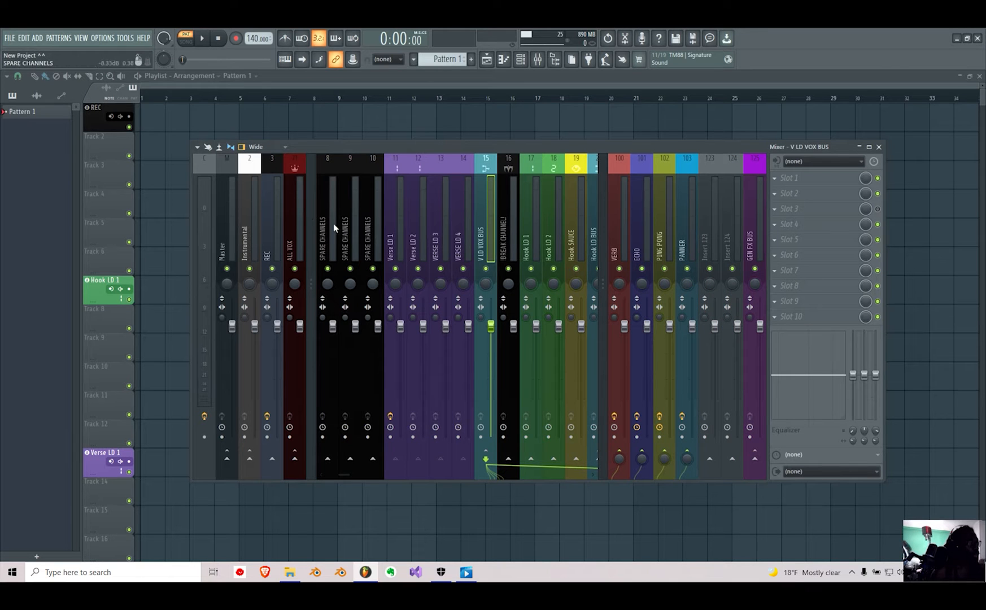
- Inspect the effect slots and routing of the SPARE CHANNELS, ALL VOX and VERB tracks
{"action": "left_click_drag", "start_coordinate": [325, 228], "coordinate": [590, 227]}
{"action": "left_click_drag", "start_coordinate": [520, 225], "coordinate": [271, 234]}
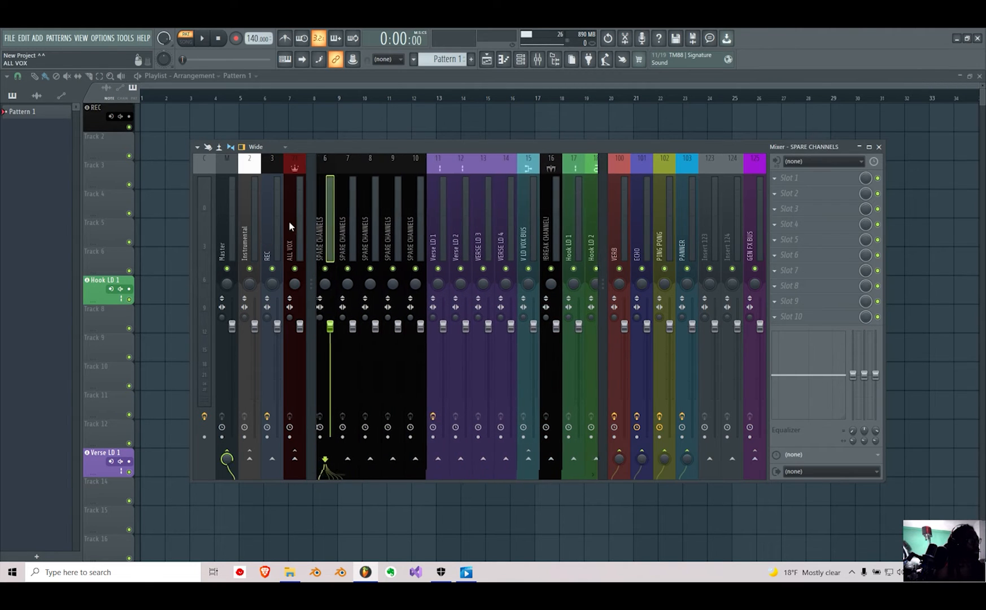
{"action": "left_click", "coordinate": [291, 222]}
{"action": "left_click", "coordinate": [620, 234]}
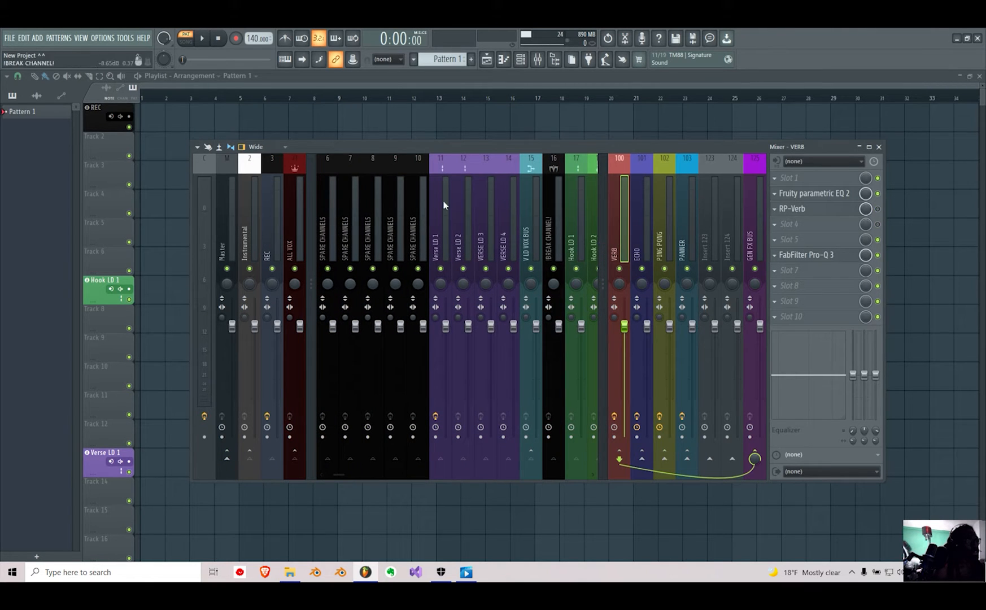
- Collapse both docked track groups and inspect the effect slots and routing of Verse LD 1 and V LD VOX BUS
{"action": "left_click", "coordinate": [315, 199]}
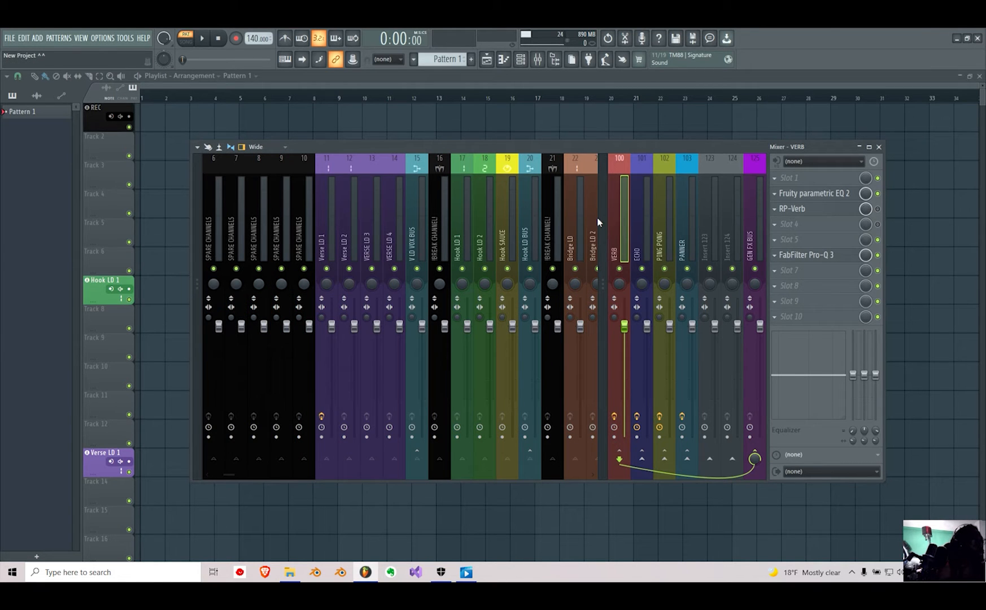
{"action": "scroll", "coordinate": [288, 224], "scroll_direction": "up", "scroll_amount": 3}
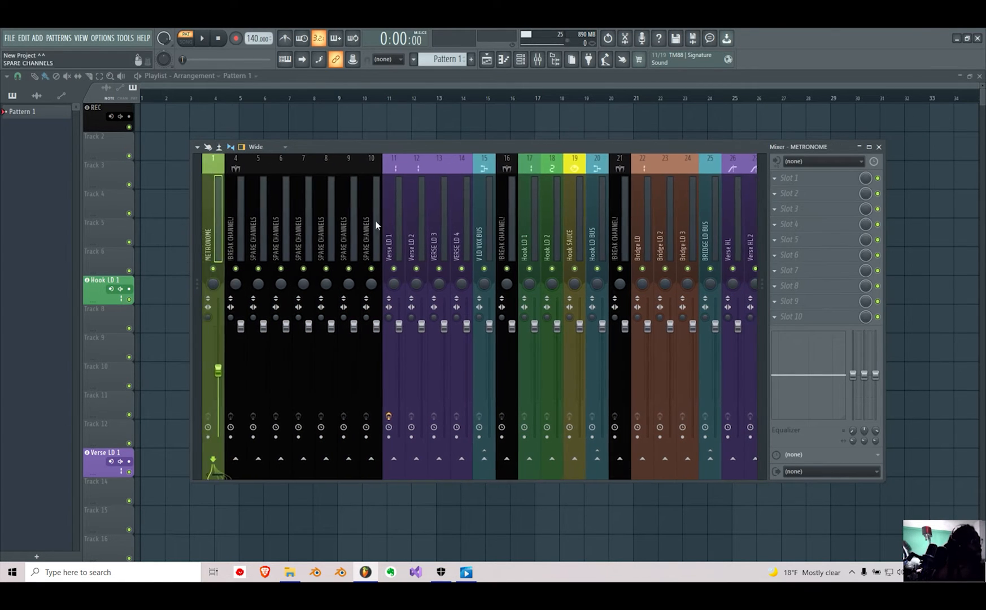
{"action": "left_click", "coordinate": [398, 229]}
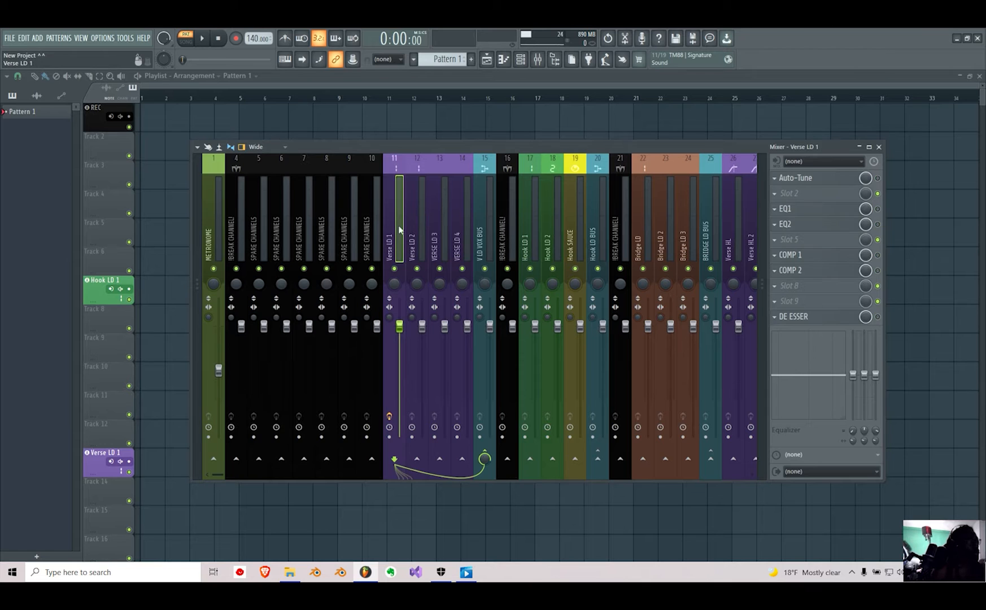
{"action": "left_click", "coordinate": [482, 247]}
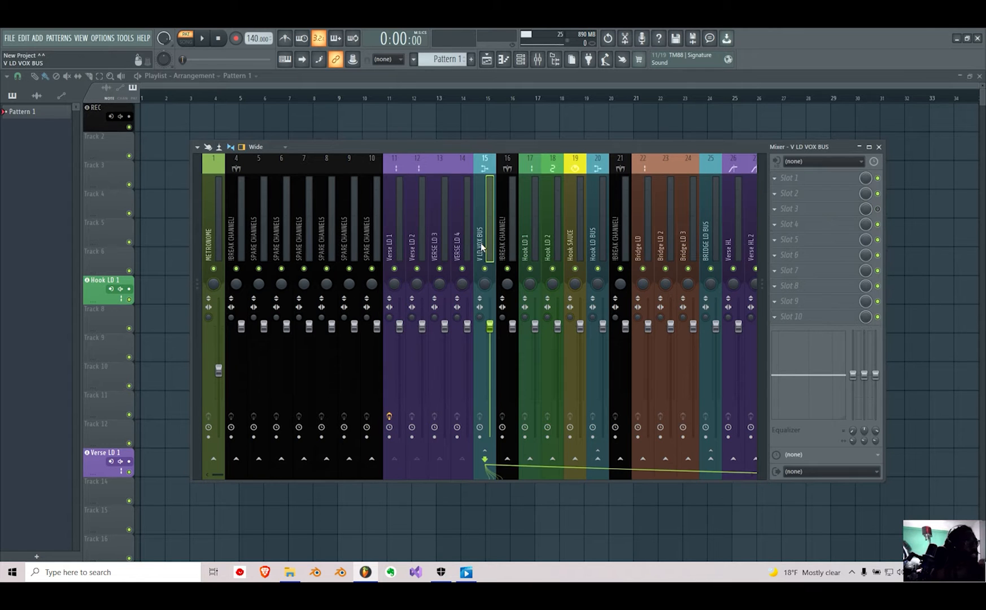
{"action": "left_click_drag", "start_coordinate": [221, 474], "coordinate": [128, 451]}
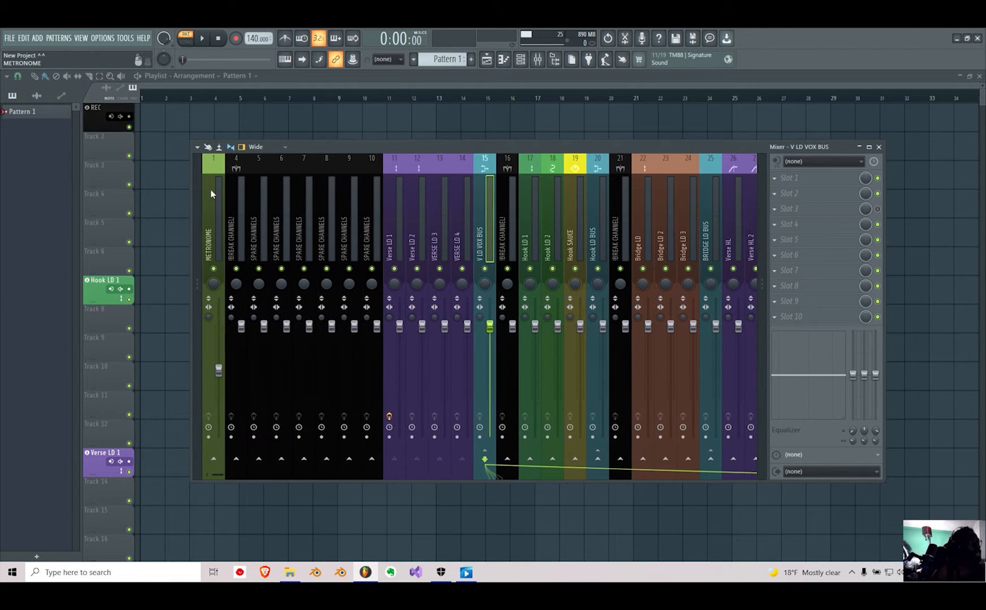
- Turn on input monitoring for the REC track in the playlist
{"action": "double_click", "coordinate": [90, 137]}
{"action": "double_click", "coordinate": [90, 137]}
{"action": "double_click", "coordinate": [93, 120]}
{"action": "double_click", "coordinate": [93, 119]}
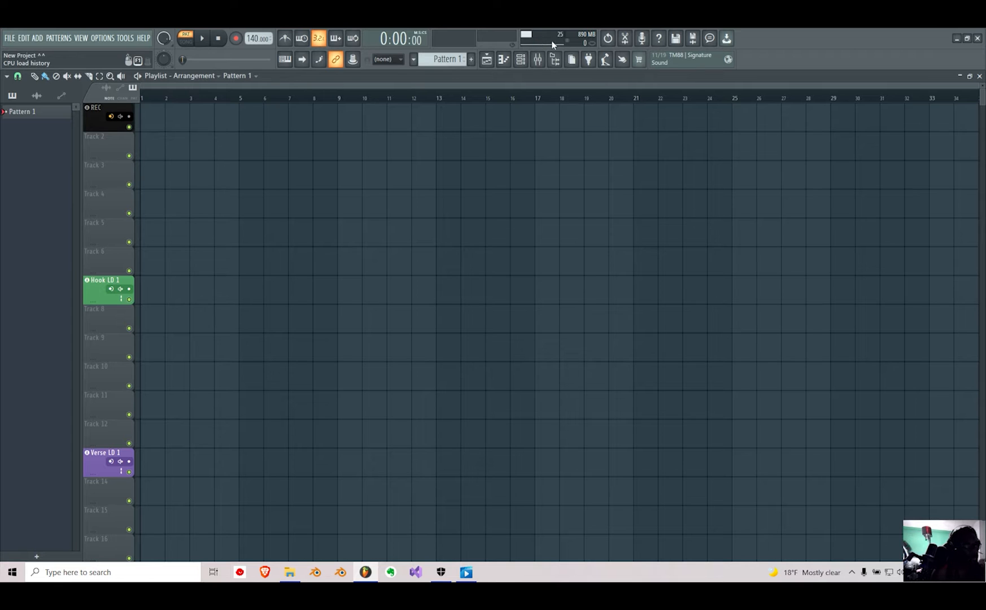
- Review the recording source and external input monitoring options of the REC track in the mixer
{"action": "left_click", "coordinate": [538, 59]}
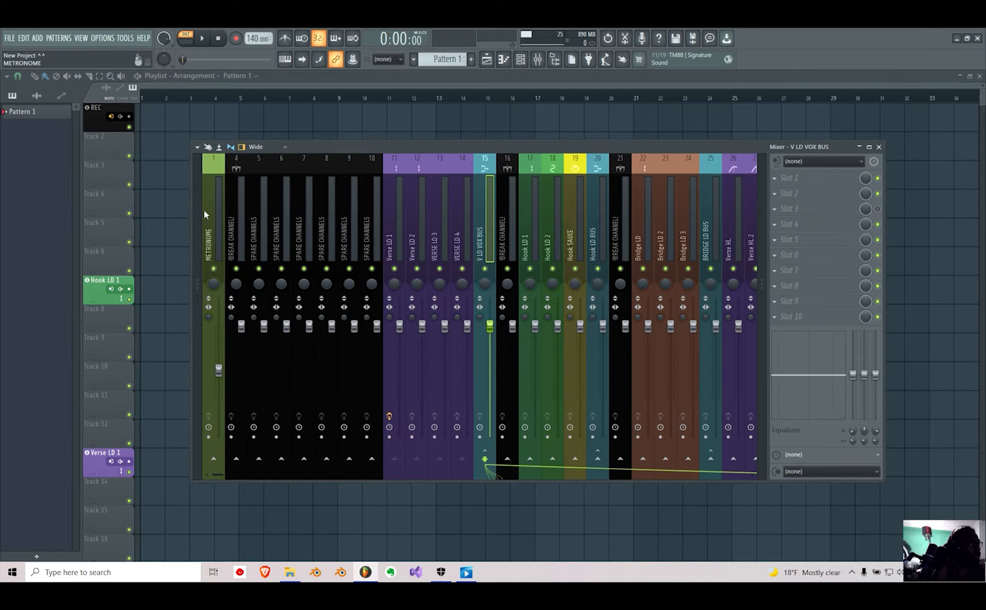
{"action": "scroll", "coordinate": [204, 209], "scroll_direction": "left", "scroll_amount": 3}
{"action": "left_click", "coordinate": [274, 212]}
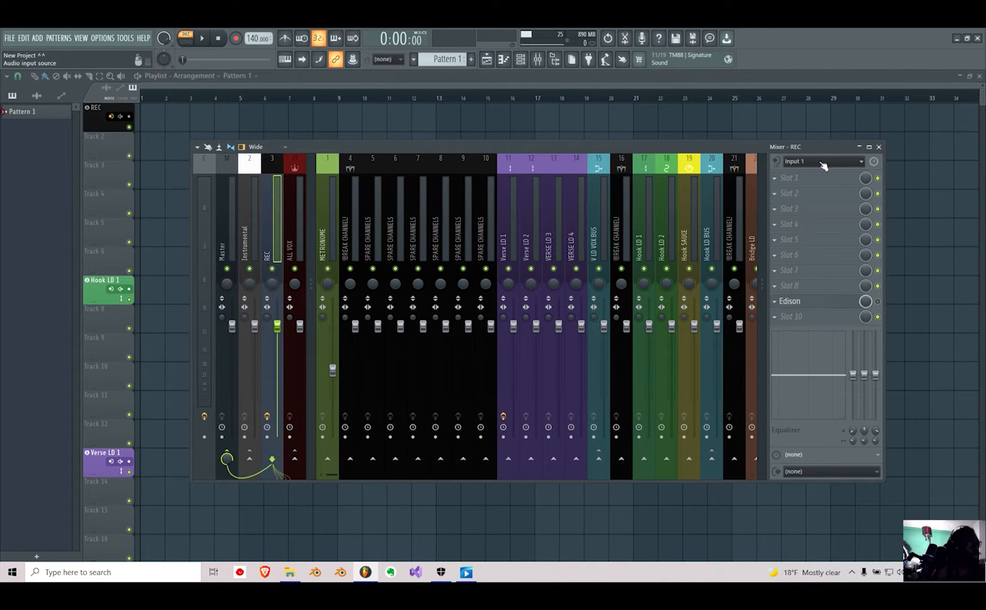
{"action": "right_click", "coordinate": [777, 162]}
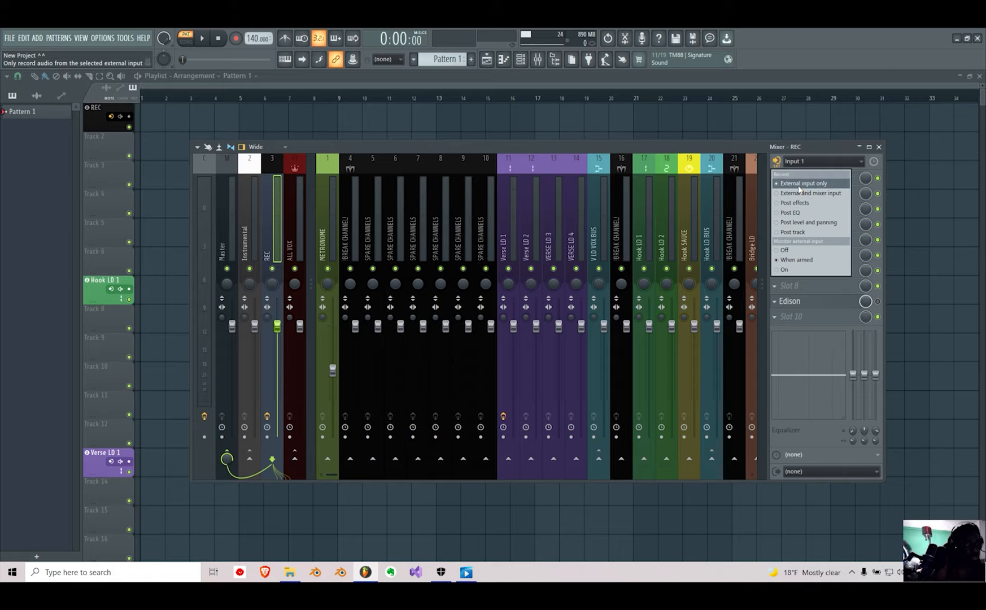
{"action": "left_click", "coordinate": [811, 148]}
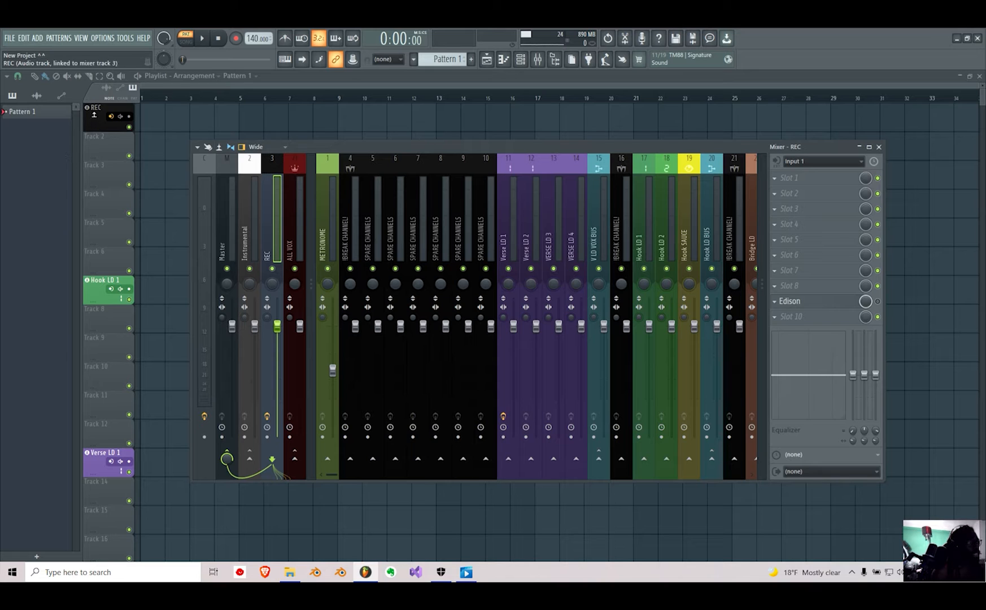
- Set the REC playlist track's mode to unassigned and clear it back to a blank track
{"action": "left_click", "coordinate": [105, 111]}
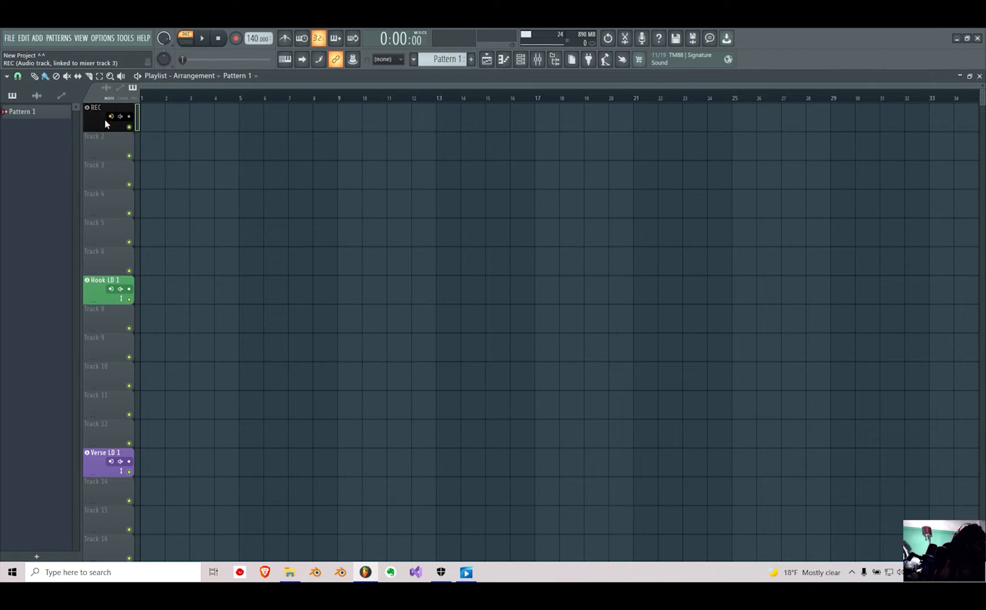
{"action": "right_click", "coordinate": [96, 119]}
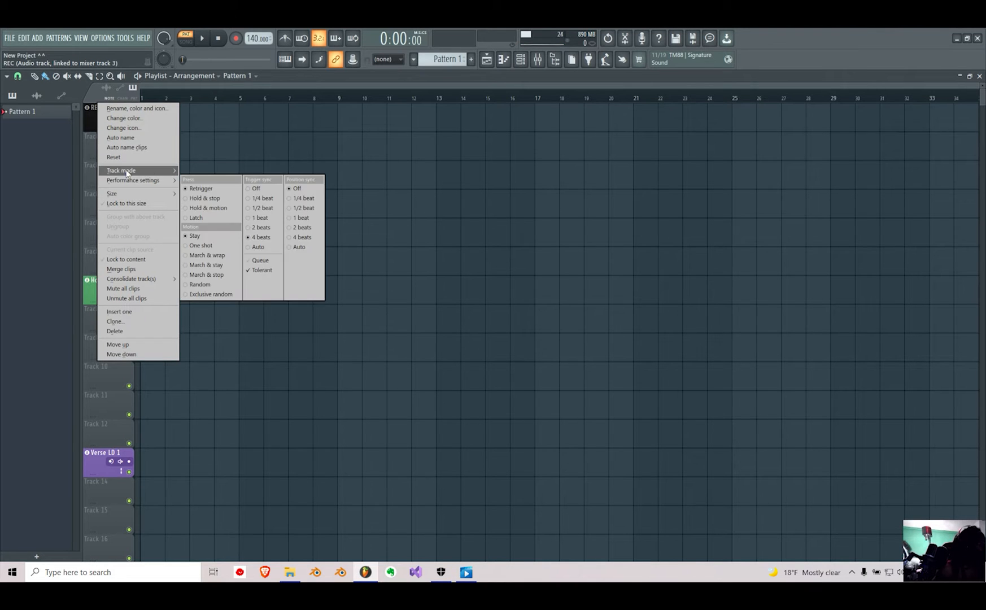
{"action": "mouse_move", "coordinate": [136, 170]}
{"action": "left_click", "coordinate": [207, 176]}
{"action": "right_click", "coordinate": [114, 104]}
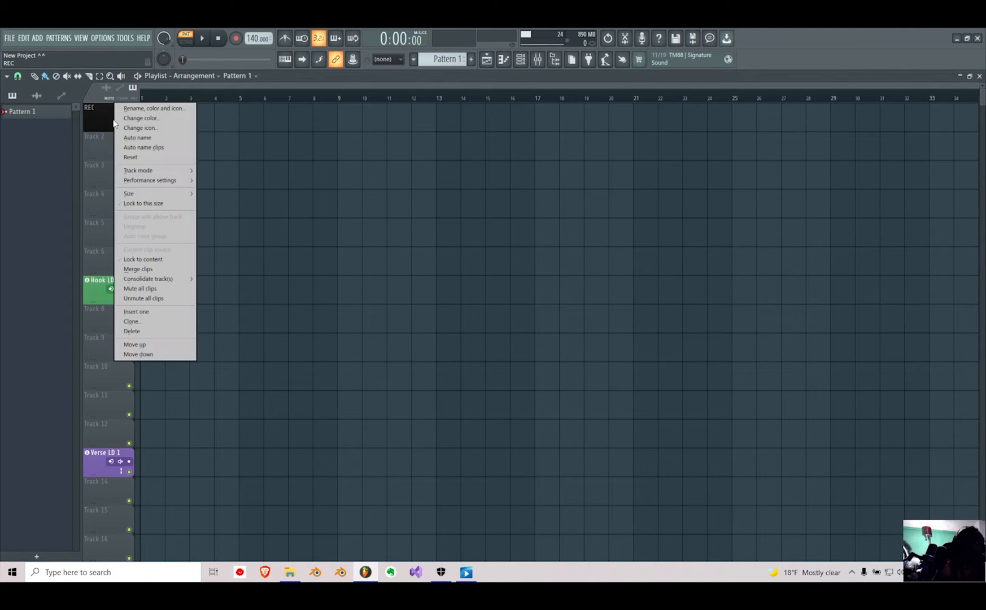
{"action": "left_click", "coordinate": [139, 331]}
{"action": "key", "text": "Return"}
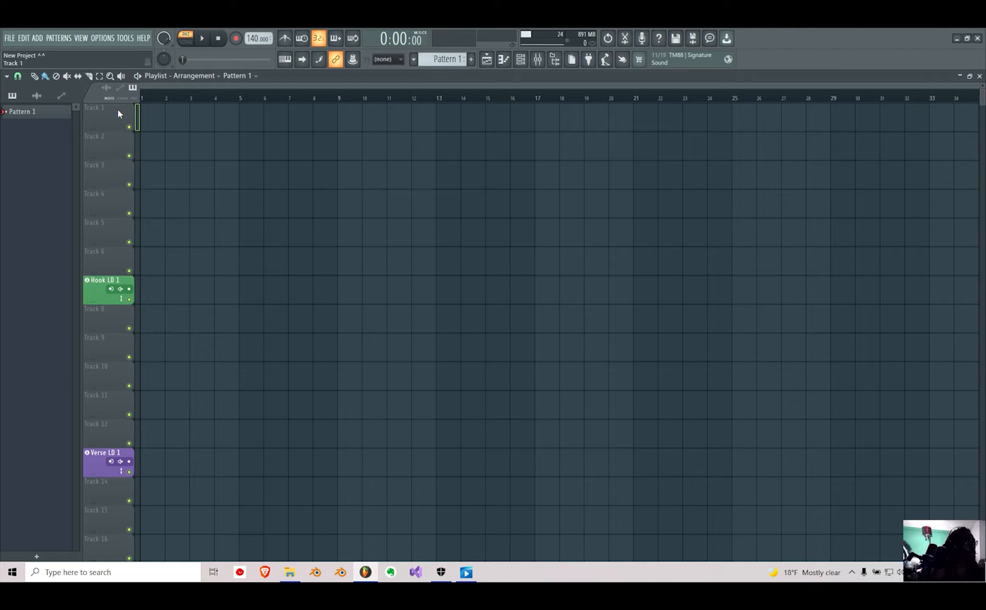
- Set the first playlist track as an audio track linked to the REC mixer track
{"action": "right_click", "coordinate": [118, 110]}
{"action": "mouse_move", "coordinate": [148, 176]}
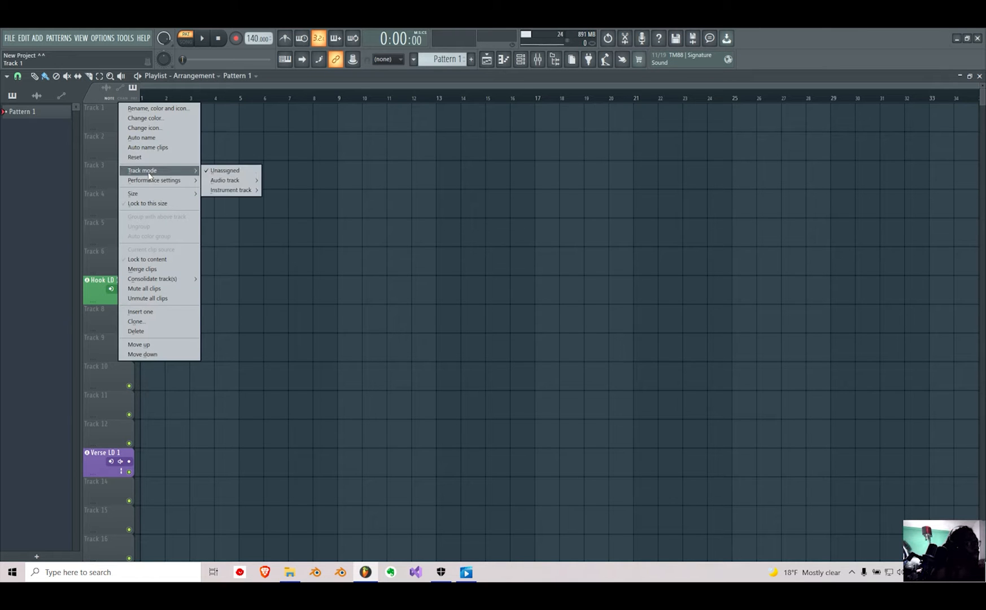
{"action": "mouse_move", "coordinate": [232, 182]}
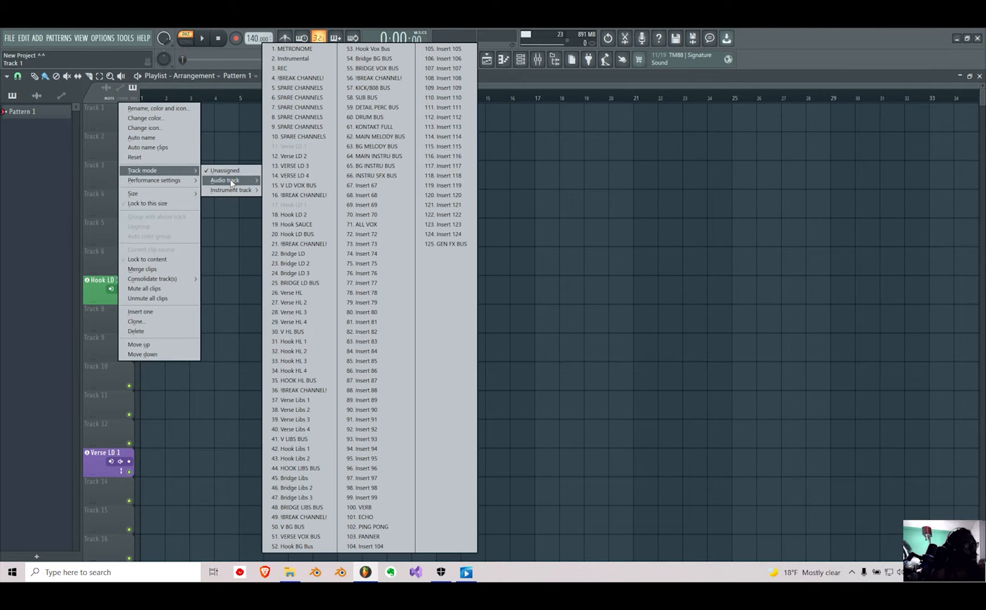
{"action": "left_click", "coordinate": [304, 69]}
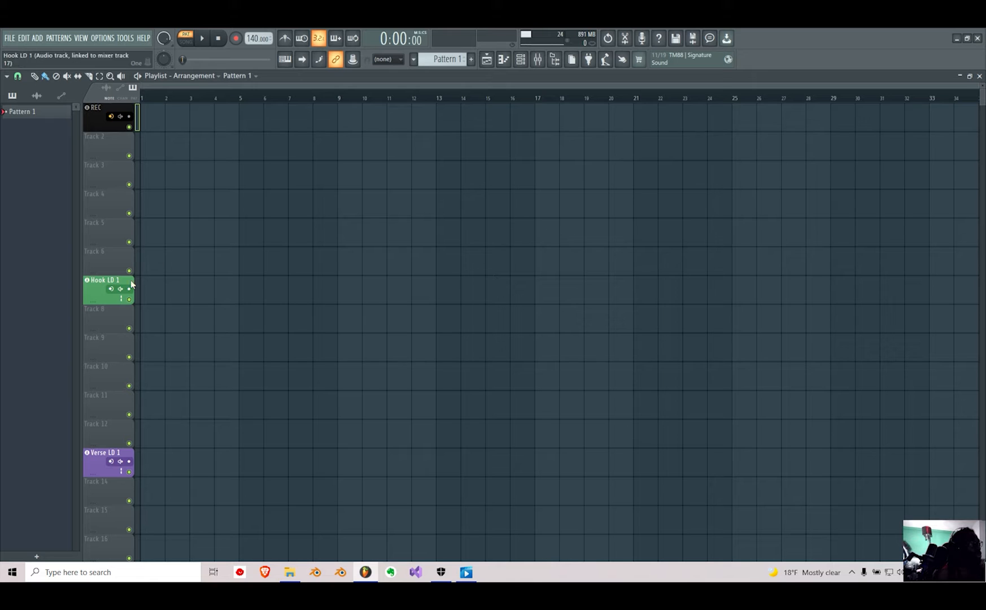
- Place a Pattern 1 clip at bar 1 of the Hook LD 1 track and move it up to the REC track
{"action": "left_click_drag", "start_coordinate": [166, 253], "coordinate": [150, 291]}
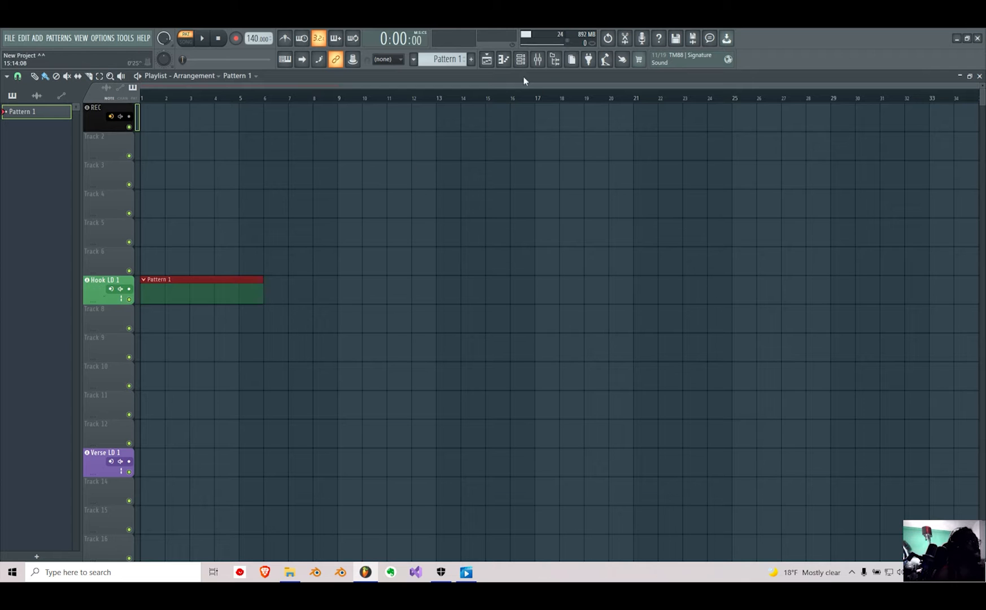
{"action": "left_click", "coordinate": [538, 61]}
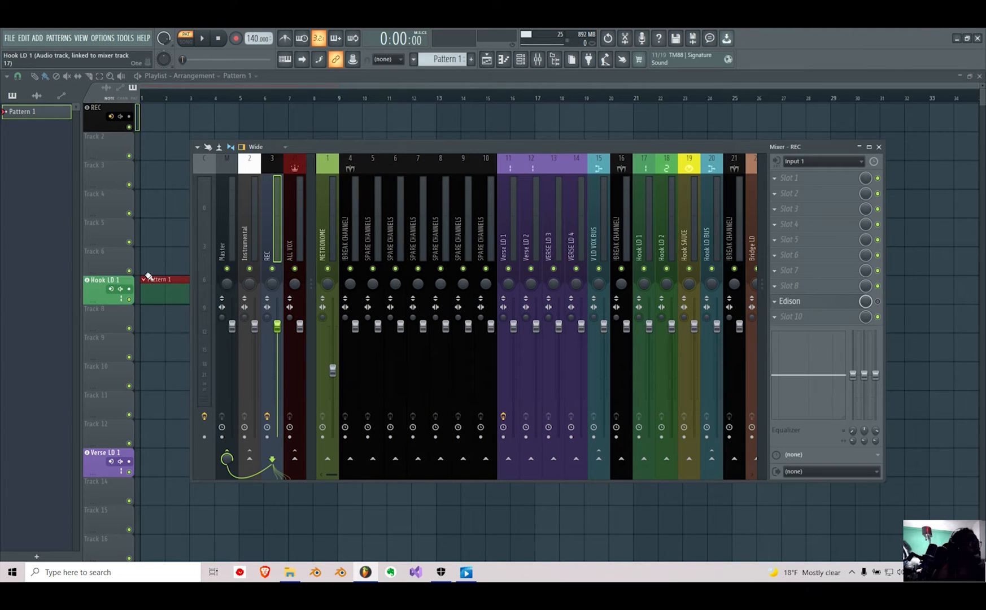
{"action": "left_click", "coordinate": [174, 248]}
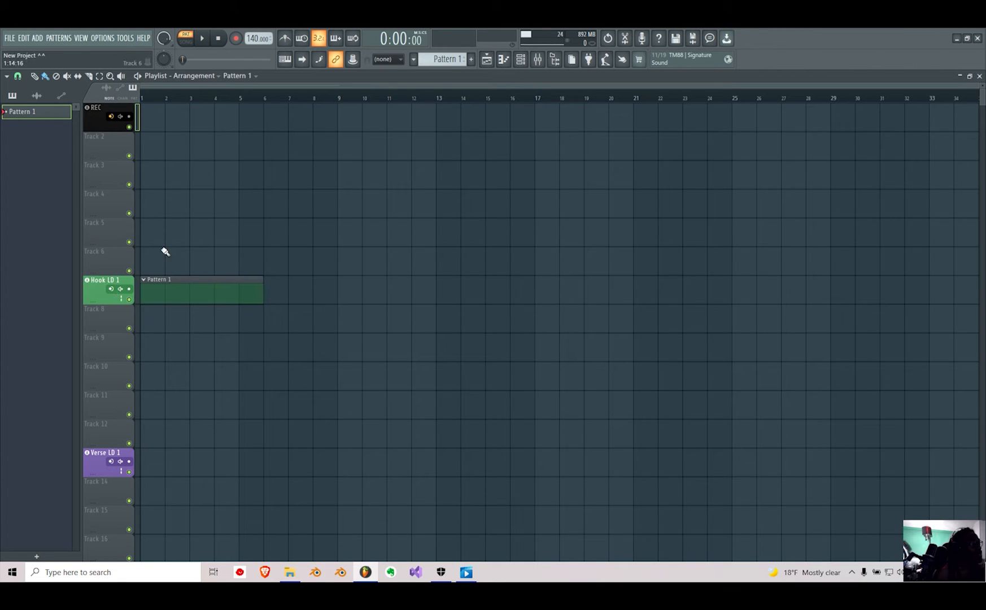
{"action": "left_click_drag", "start_coordinate": [161, 279], "coordinate": [161, 111]}
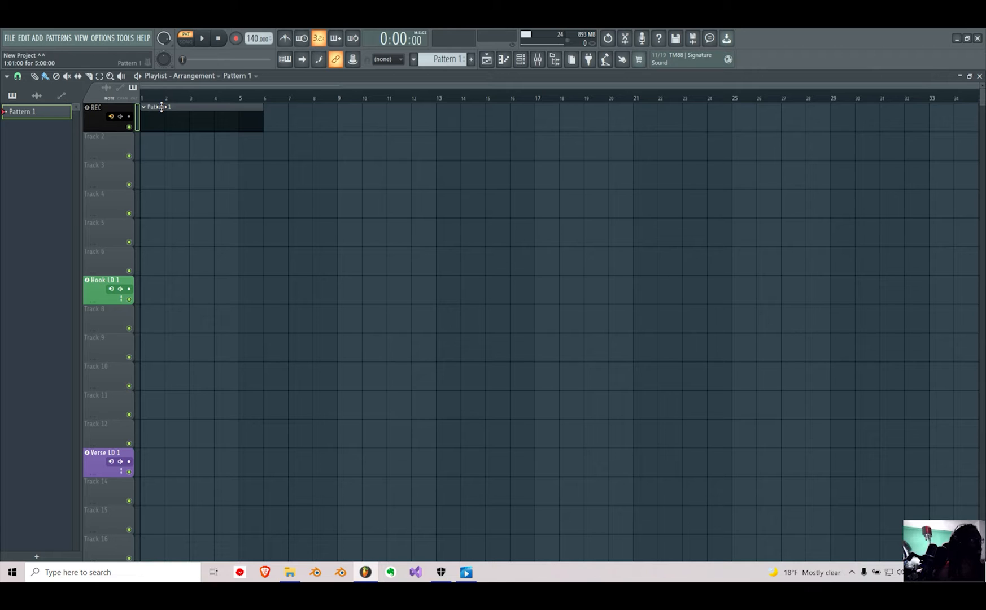
- Rename the pattern on the REC track as EC VOX
{"action": "left_click", "coordinate": [162, 121]}
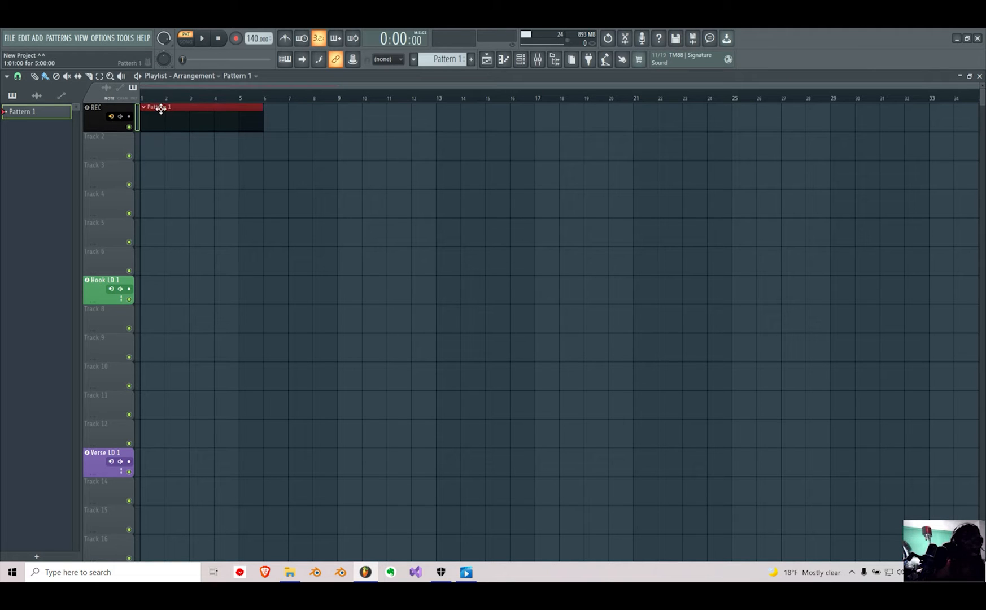
{"action": "key", "text": "F2"}
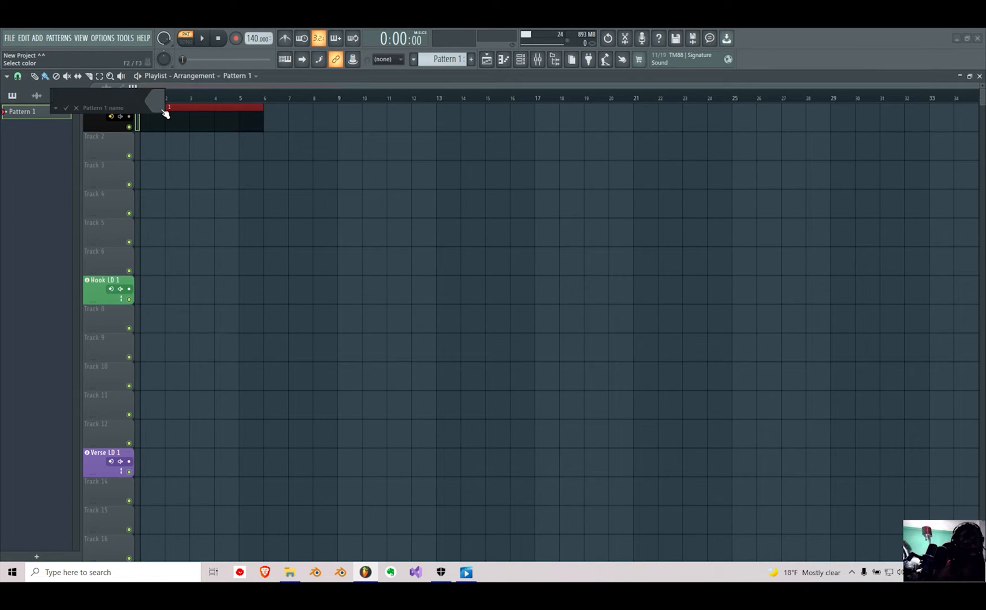
{"action": "type", "text": "EC VOX"}
{"action": "key", "text": "Return"}
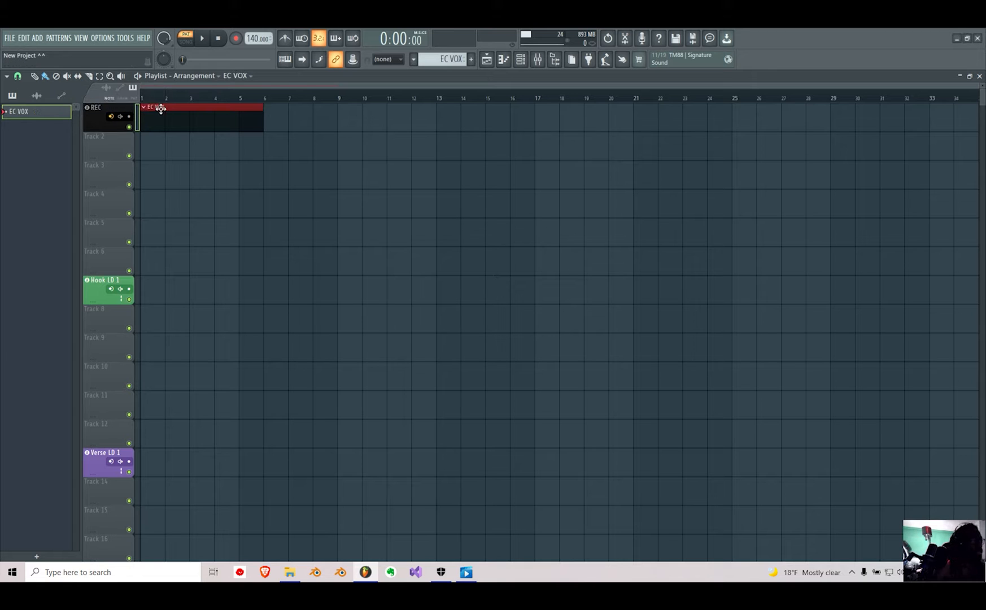
{"action": "left_click", "coordinate": [164, 166]}
{"action": "right_click", "coordinate": [182, 174]}
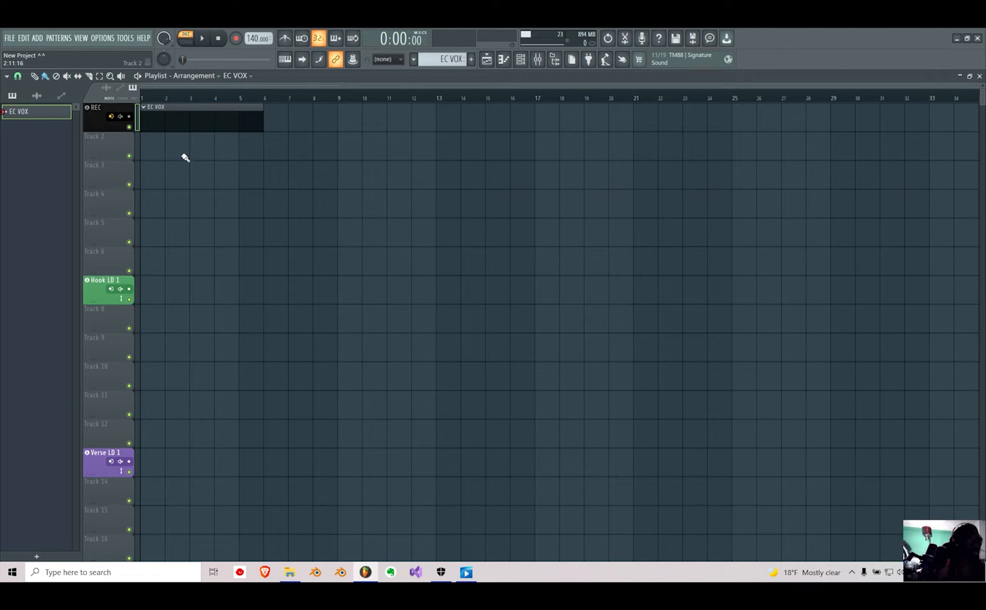
- Correct the name of the pattern on the REC track to REC VOX
{"action": "left_click", "coordinate": [181, 113]}
{"action": "key", "text": "F2"}
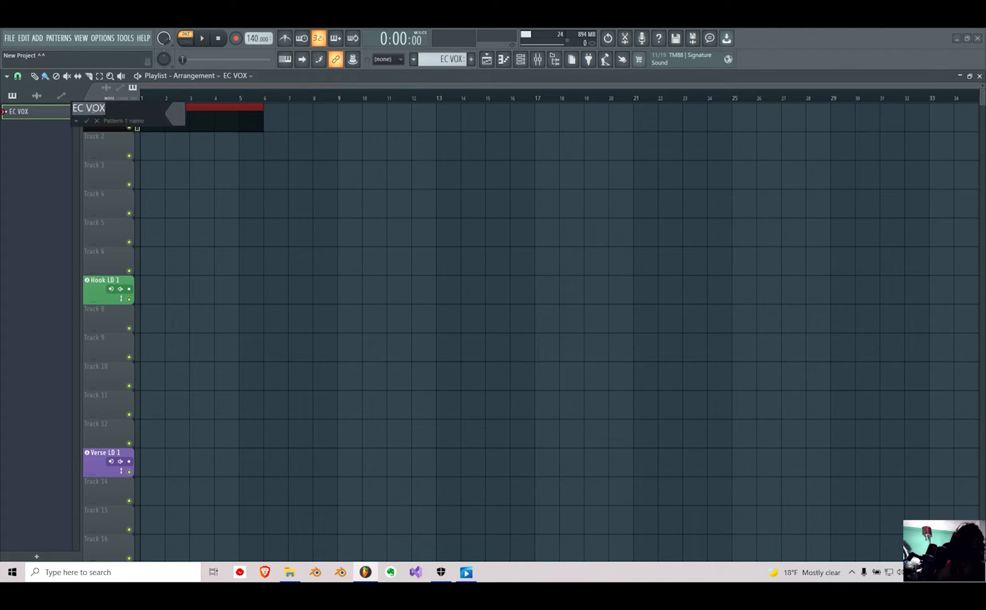
{"action": "left_click", "coordinate": [89, 108]}
{"action": "type", "text": "R"}
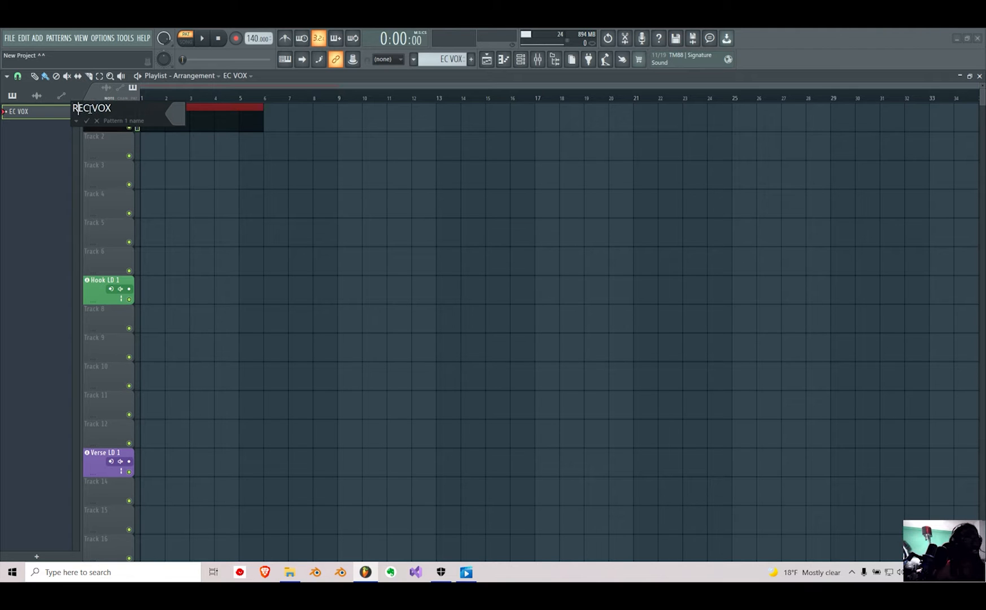
{"action": "key", "text": "Return"}
- Move the REC VOX clip from the REC track to the Hook LD 1 track and on to the Verse LD 1 track
{"action": "left_click", "coordinate": [219, 167], "text": "ctrl"}
{"action": "left_click_drag", "start_coordinate": [151, 108], "coordinate": [164, 297]}
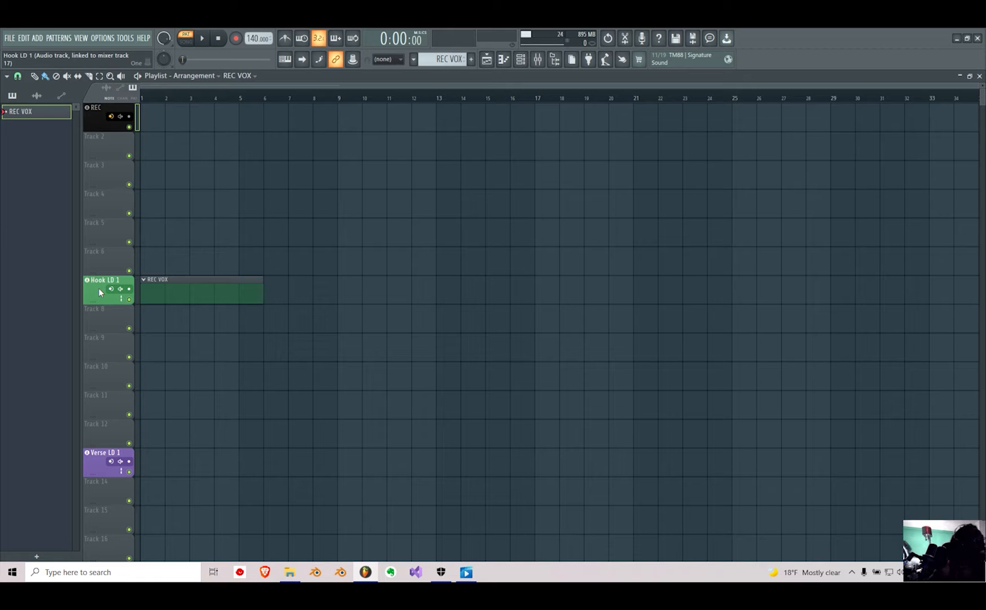
{"action": "left_click_drag", "start_coordinate": [170, 284], "coordinate": [170, 465]}
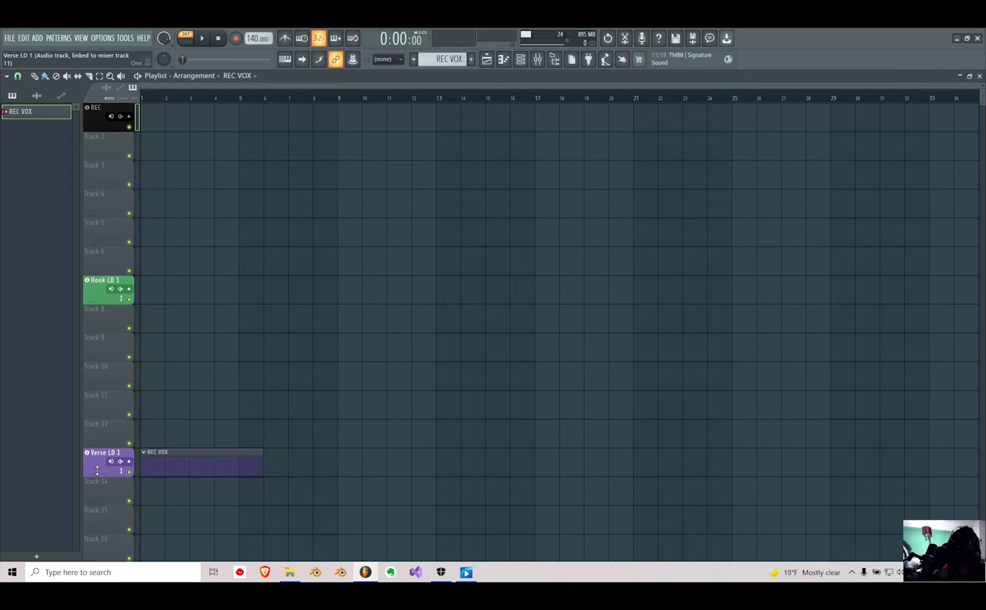
- Move the REC VOX clip back up beneath the REC track and delete it from the playlist
{"action": "left_click_drag", "start_coordinate": [155, 462], "coordinate": [144, 161]}
{"action": "right_click", "coordinate": [165, 185]}
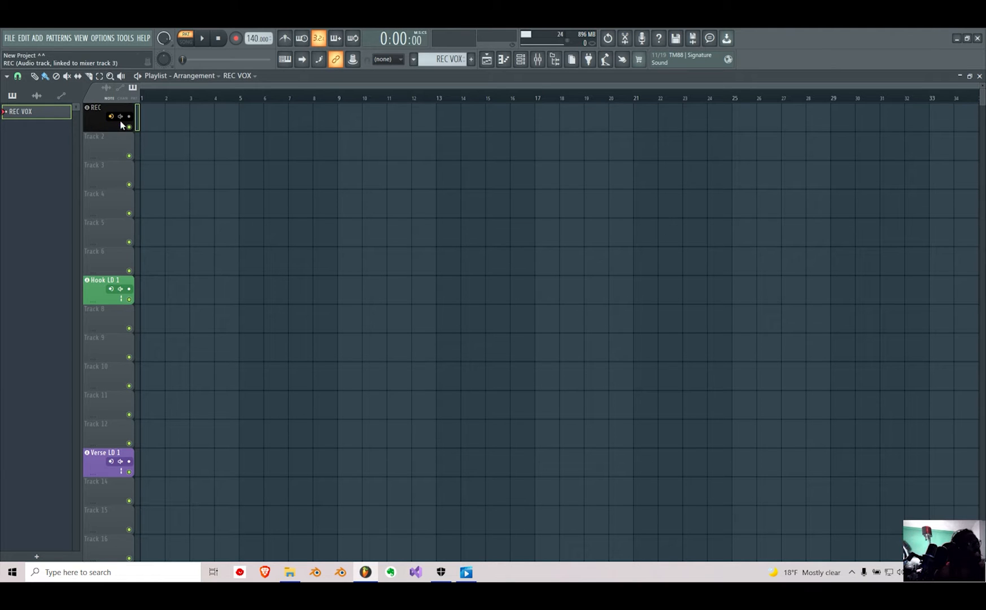
- Bring up the mixer and arm the REC track for recording
{"action": "left_click", "coordinate": [538, 59]}
{"action": "key", "text": "F9"}
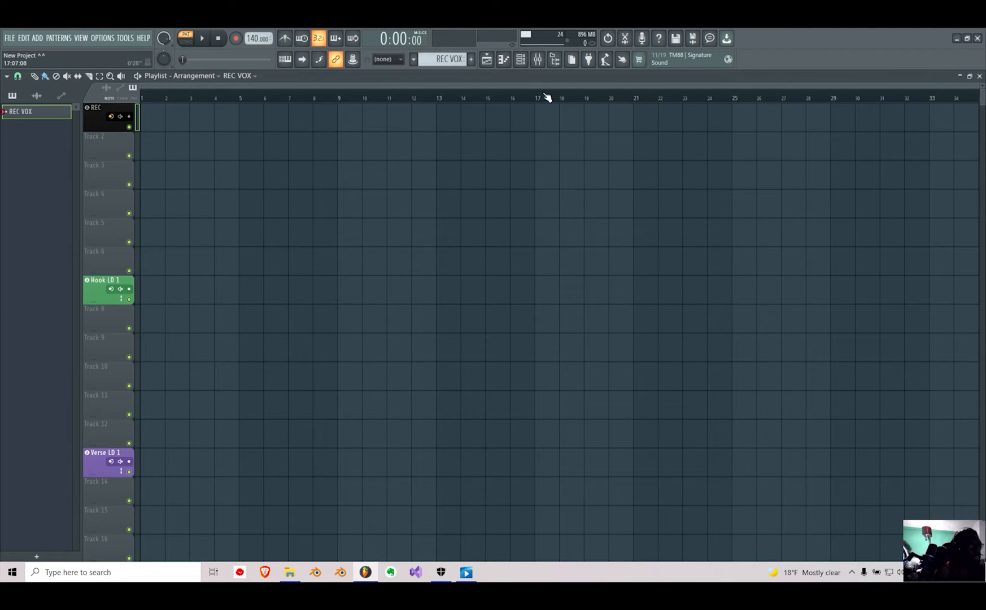
{"action": "left_click", "coordinate": [536, 60]}
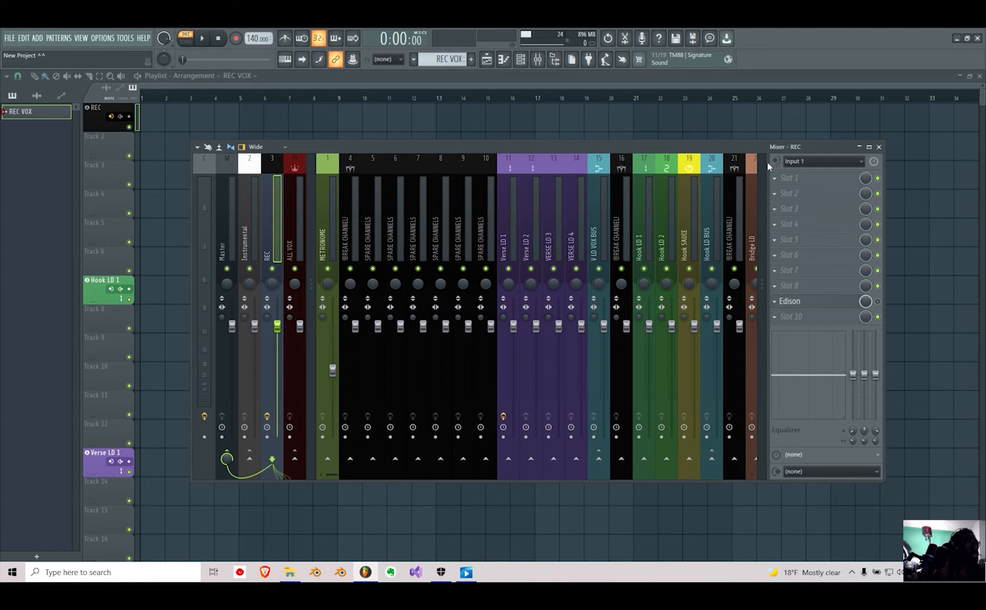
{"action": "left_click", "coordinate": [268, 437]}
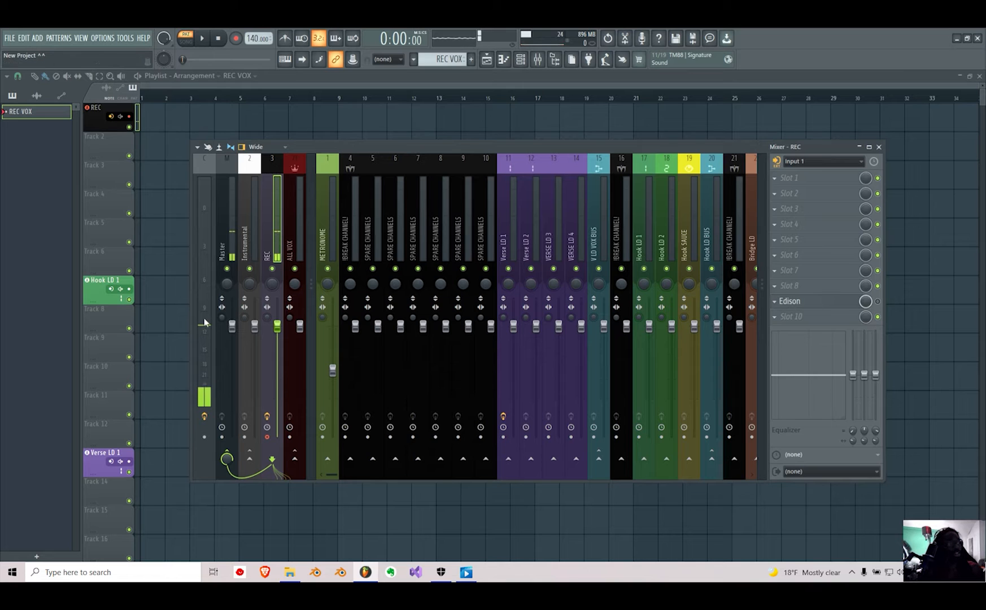
- Compare the Instrumental, REC, Verse LD 1 and spare mixer tracks, ending with REC selected
{"action": "left_click", "coordinate": [254, 218]}
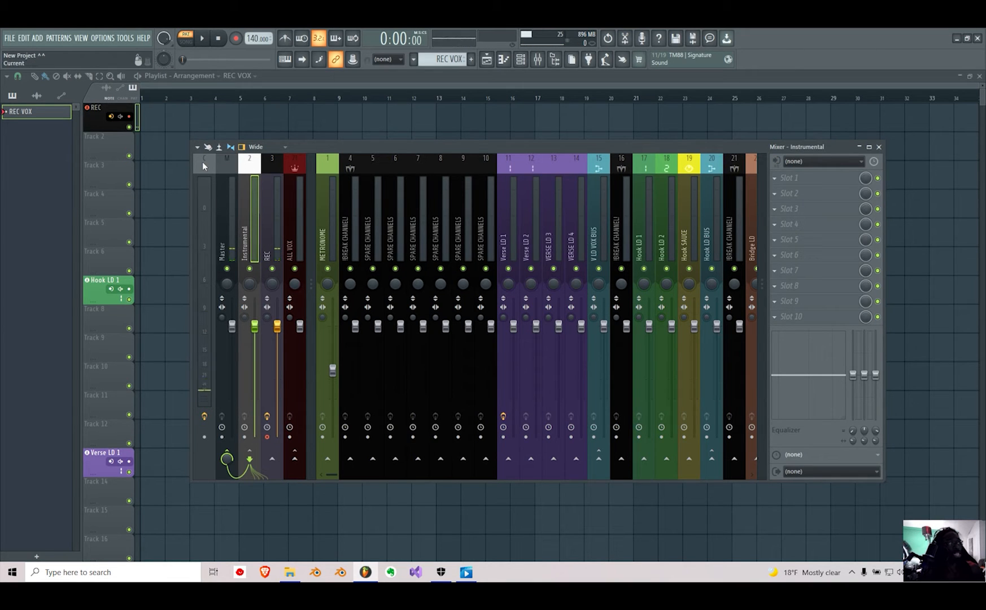
{"action": "left_click", "coordinate": [269, 203]}
{"action": "left_click_drag", "start_coordinate": [360, 206], "coordinate": [504, 226]}
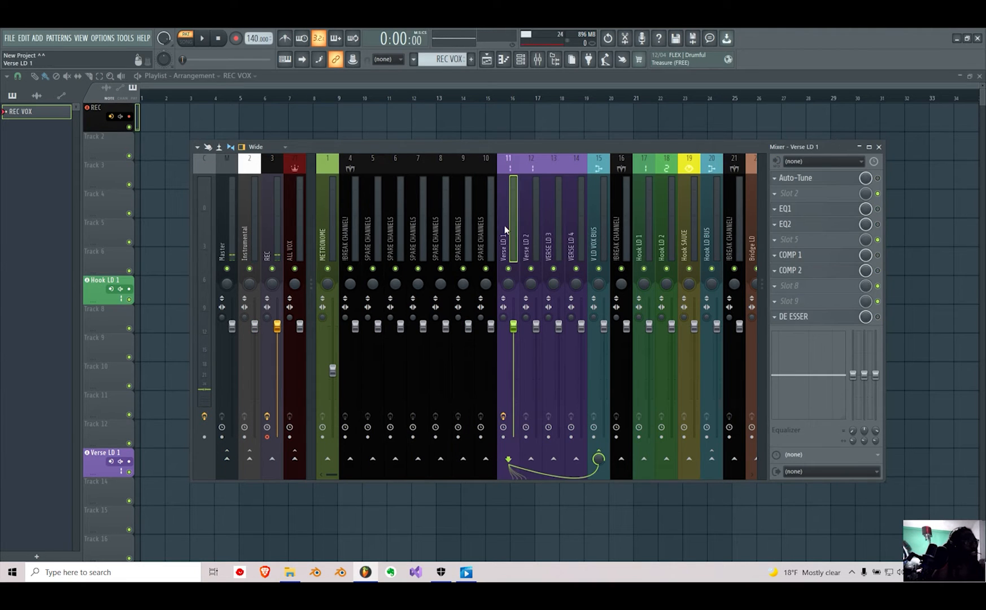
{"action": "left_click", "coordinate": [463, 227]}
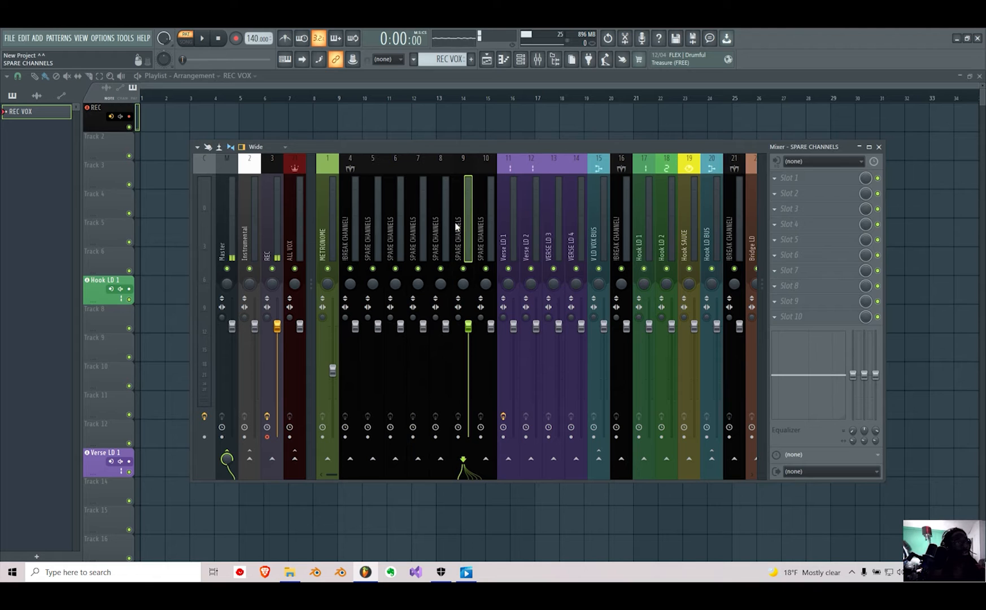
{"action": "left_click", "coordinate": [276, 227]}
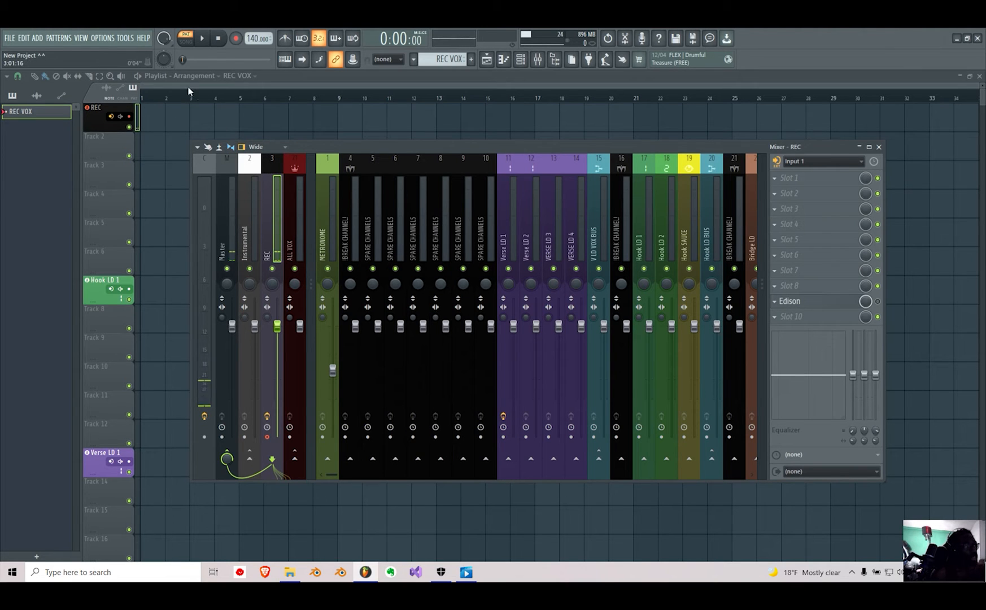
- Set the Focusrite Scarlett interface's ASIO buffer size to 192 in the audio settings and dismiss the driver notification
{"action": "left_click", "coordinate": [102, 38]}
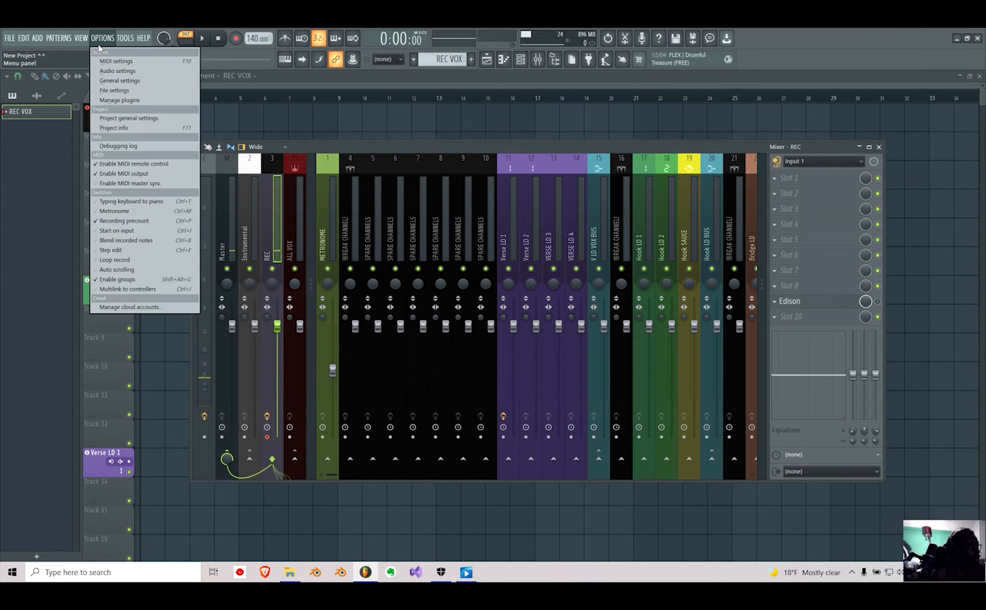
{"action": "left_click", "coordinate": [108, 71]}
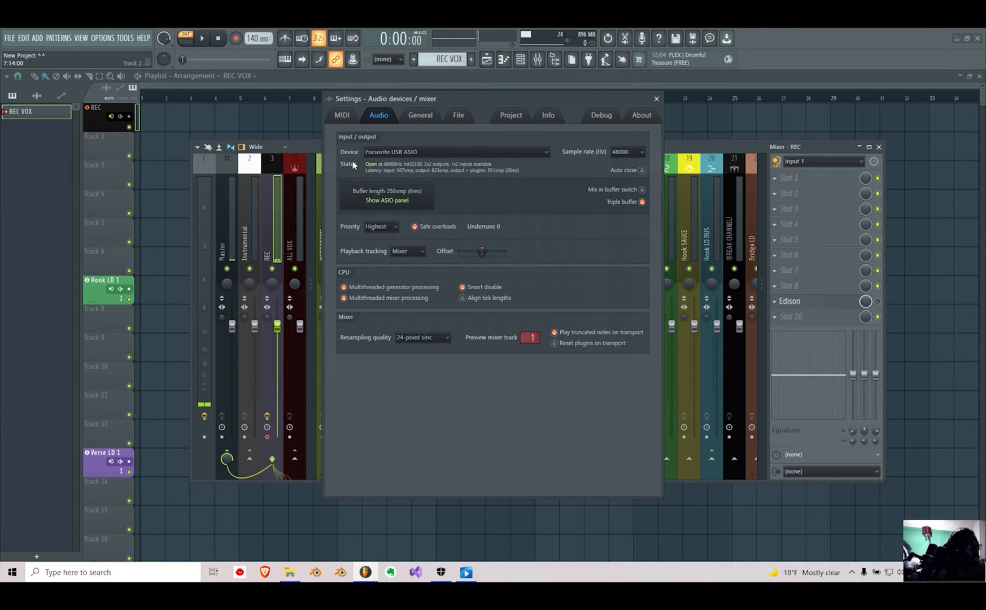
{"action": "left_click", "coordinate": [420, 199]}
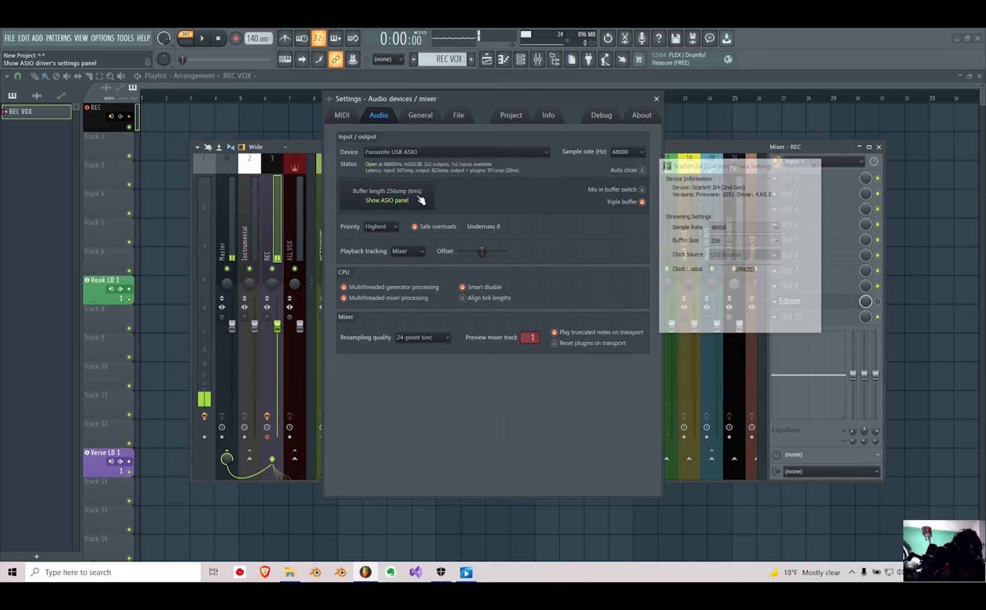
{"action": "left_click", "coordinate": [715, 242]}
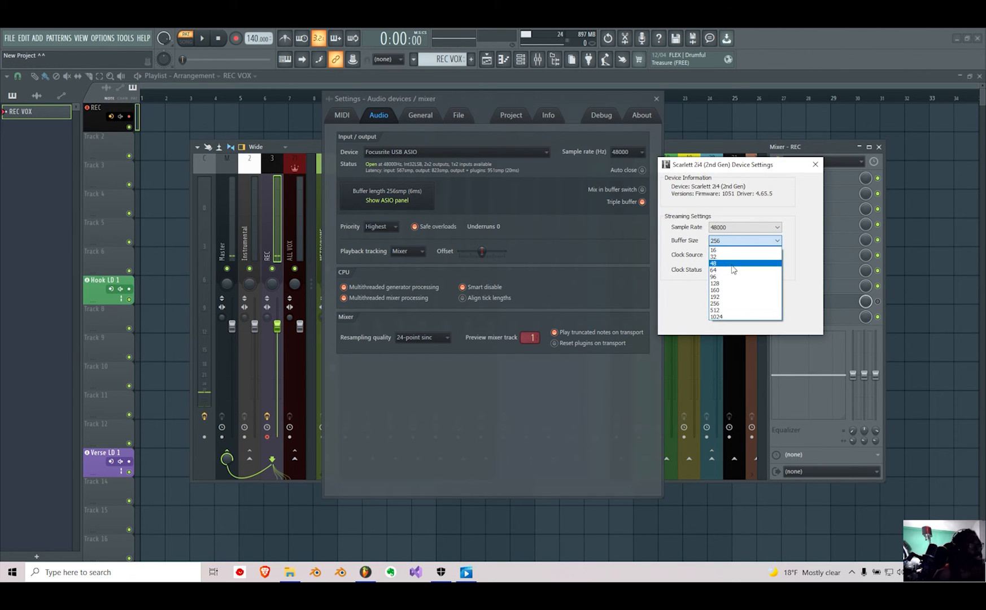
{"action": "left_click", "coordinate": [721, 295]}
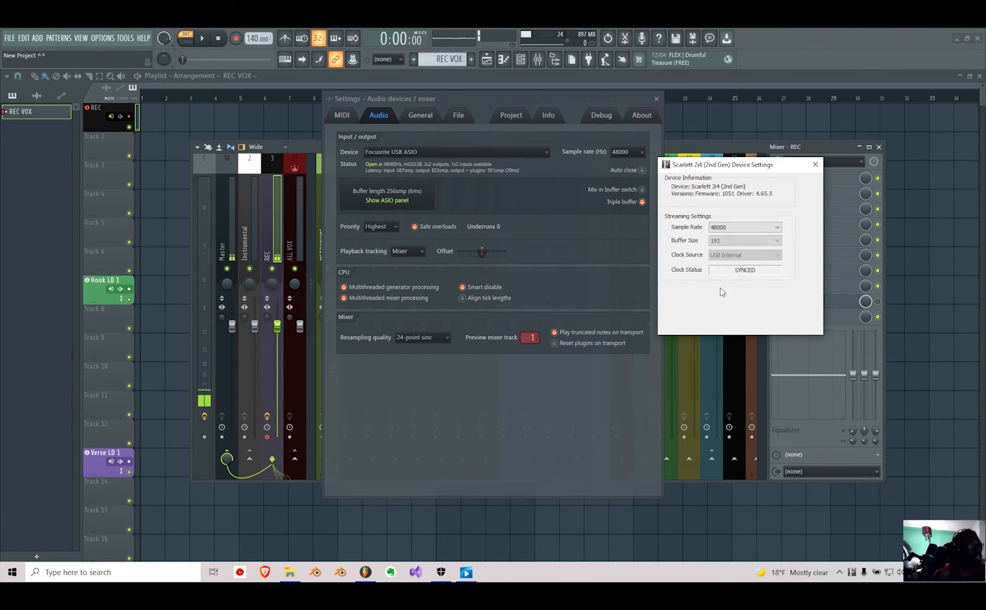
{"action": "left_click", "coordinate": [815, 164]}
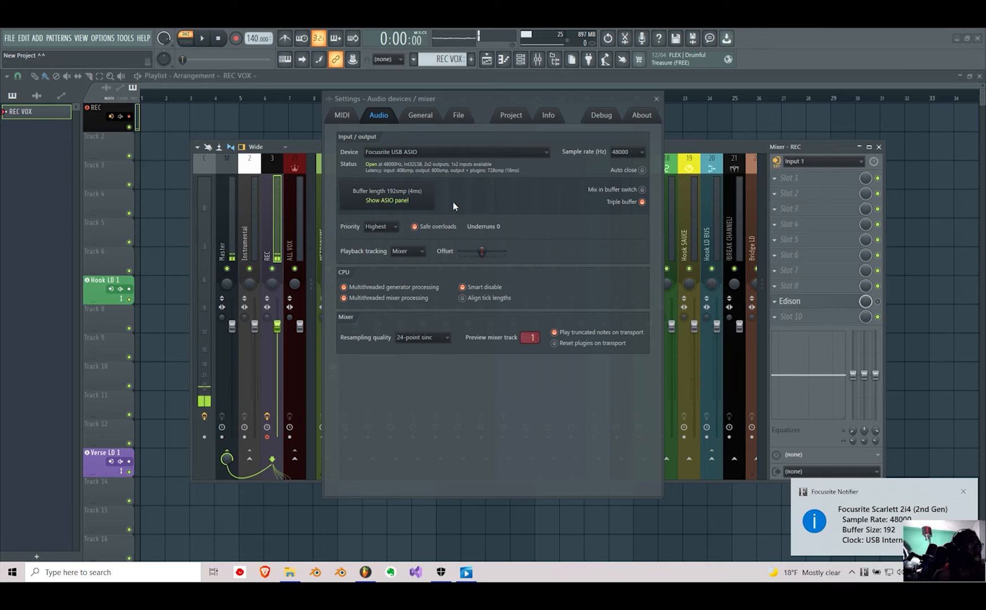
{"action": "left_click", "coordinate": [414, 201]}
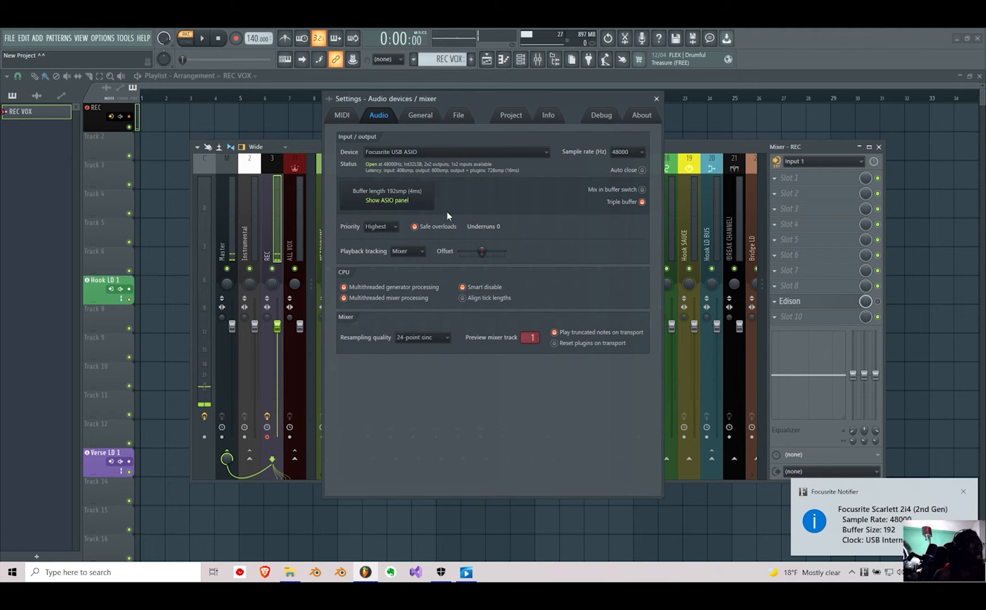
{"action": "left_click", "coordinate": [964, 491]}
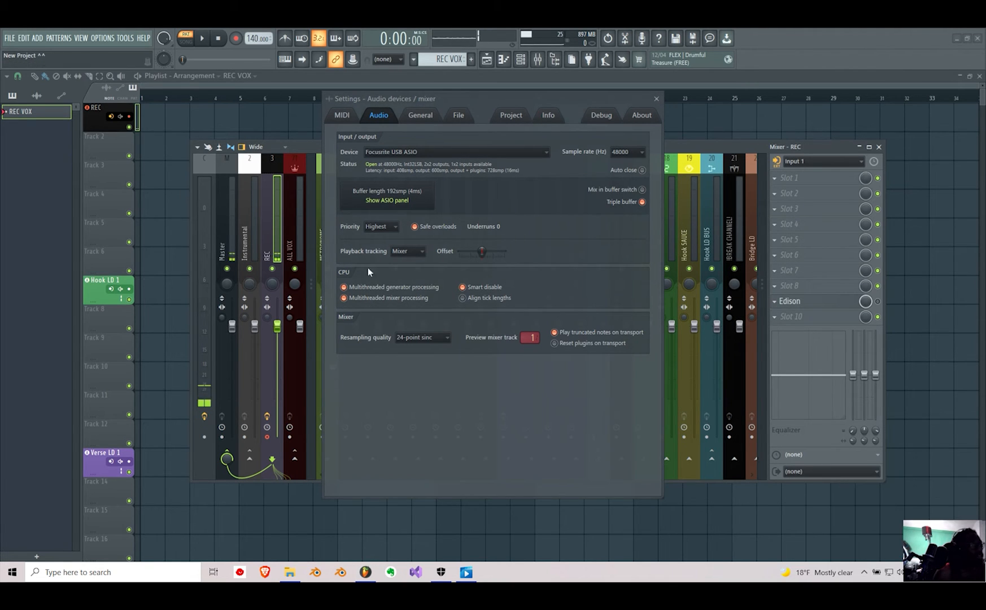
- Move the audio settings window aside to inspect the METRONOME mixer track, and close the settings
{"action": "left_click", "coordinate": [435, 209]}
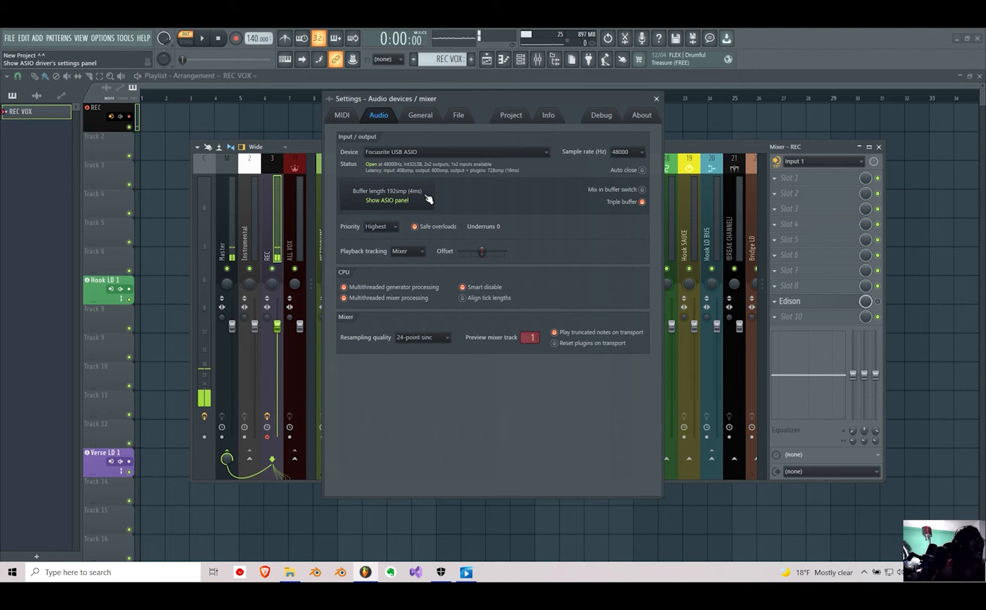
{"action": "left_click_drag", "start_coordinate": [464, 99], "coordinate": [625, 100]}
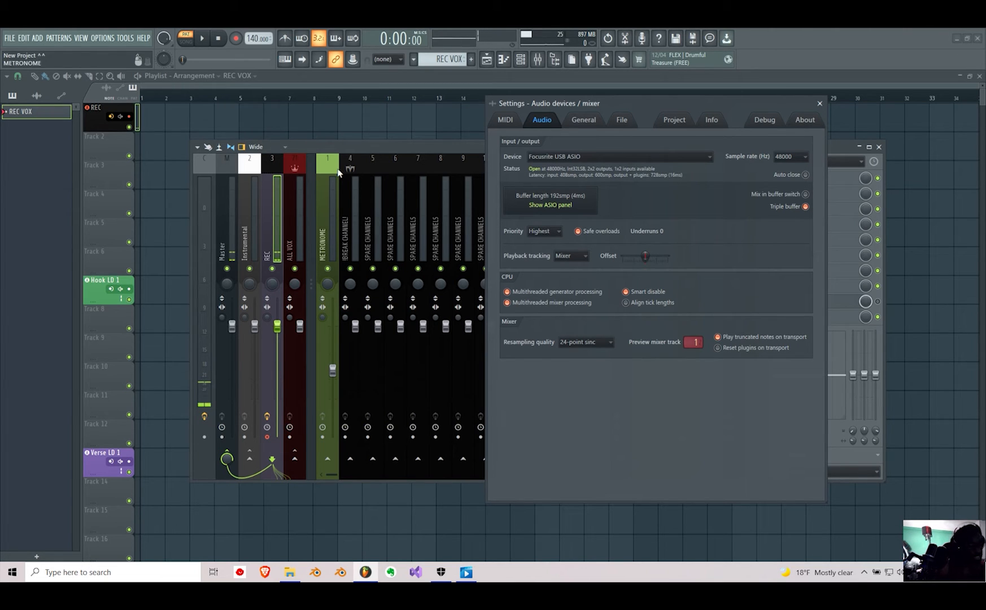
{"action": "left_click", "coordinate": [329, 231]}
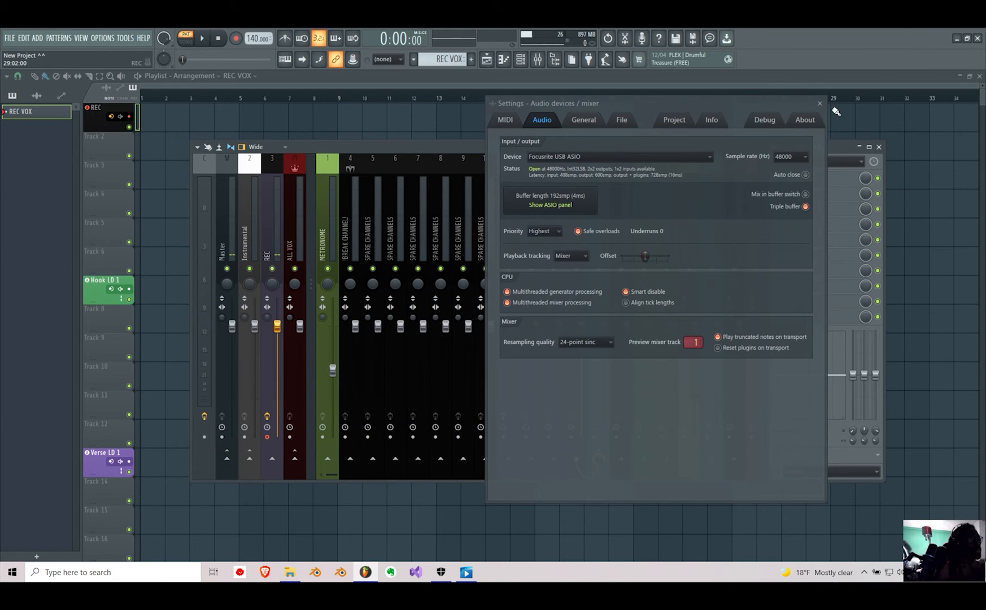
{"action": "left_click", "coordinate": [820, 103]}
- Enable the Auto-Tune, EQ1, EQ2, COMP 1 and COMP 2 effects on the Verse LD 1 mixer track
{"action": "left_click", "coordinate": [512, 216]}
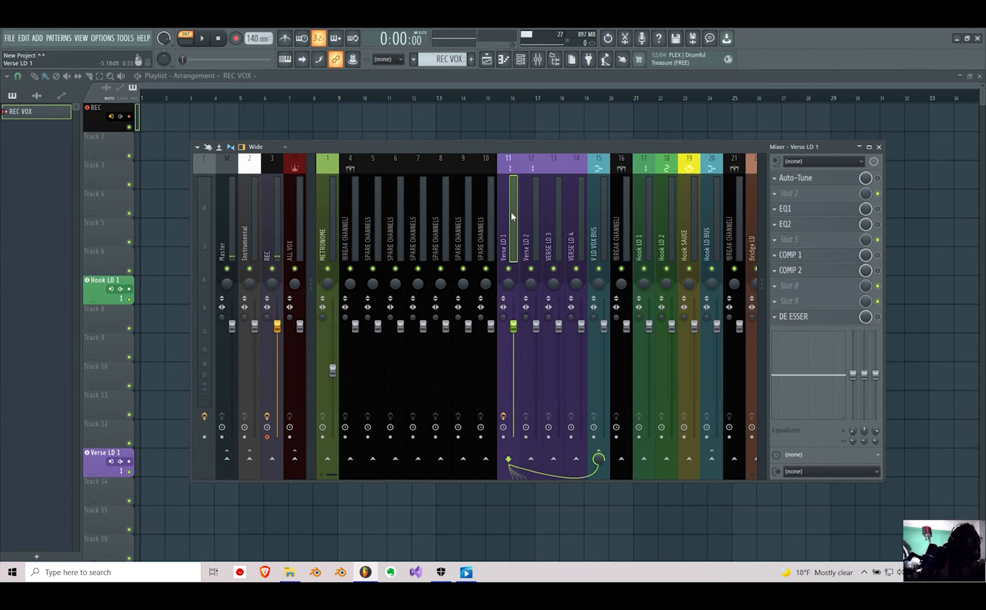
{"action": "left_click", "coordinate": [878, 225]}
{"action": "left_click", "coordinate": [878, 256]}
{"action": "left_click", "coordinate": [878, 270]}
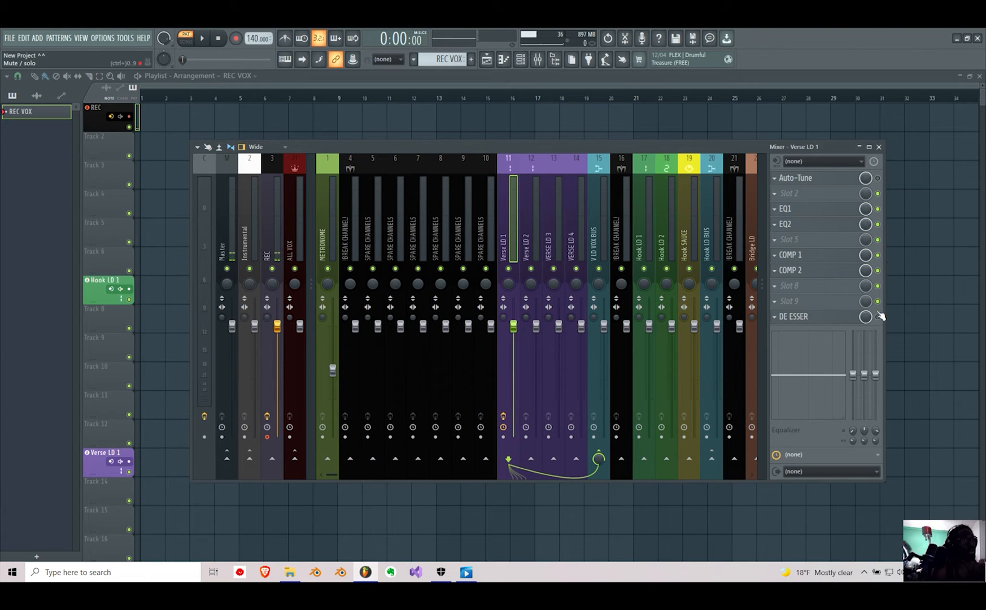
{"action": "left_click", "coordinate": [878, 178]}
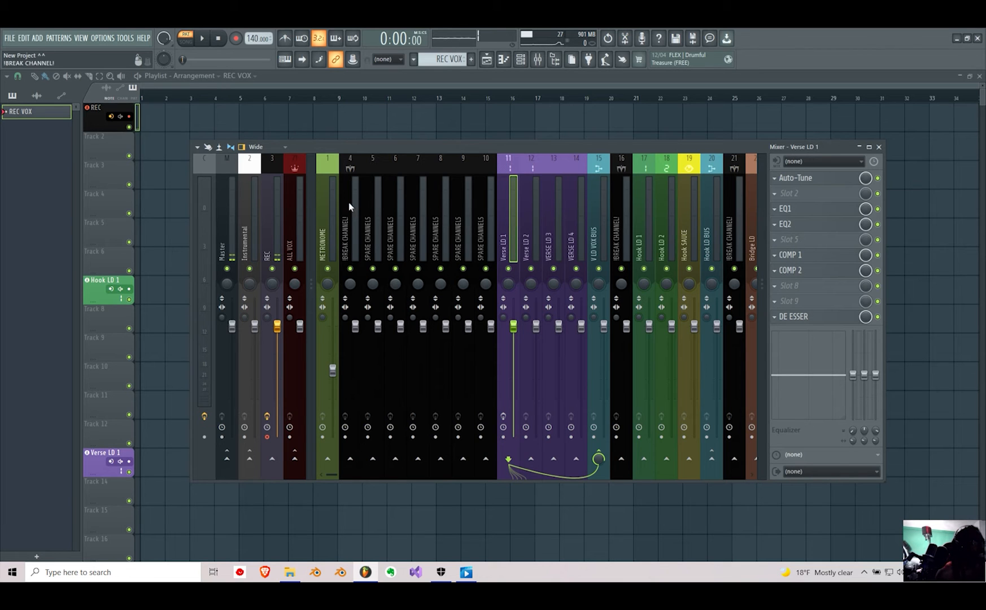
- With the REC mixer track selected, review the global recording filter options and the options for Edison's mute switch
{"action": "left_click", "coordinate": [278, 212]}
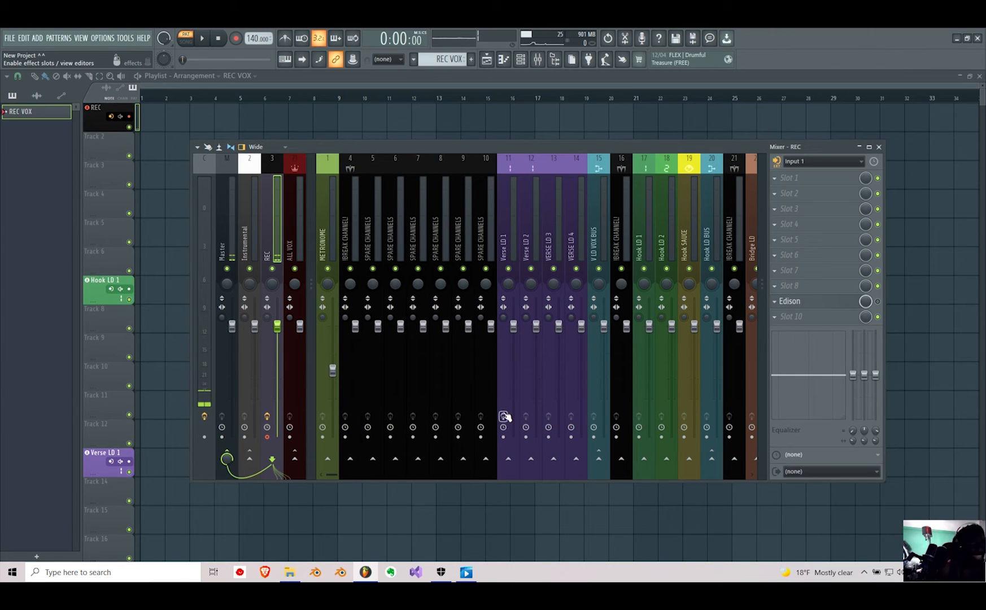
{"action": "right_click", "coordinate": [236, 39]}
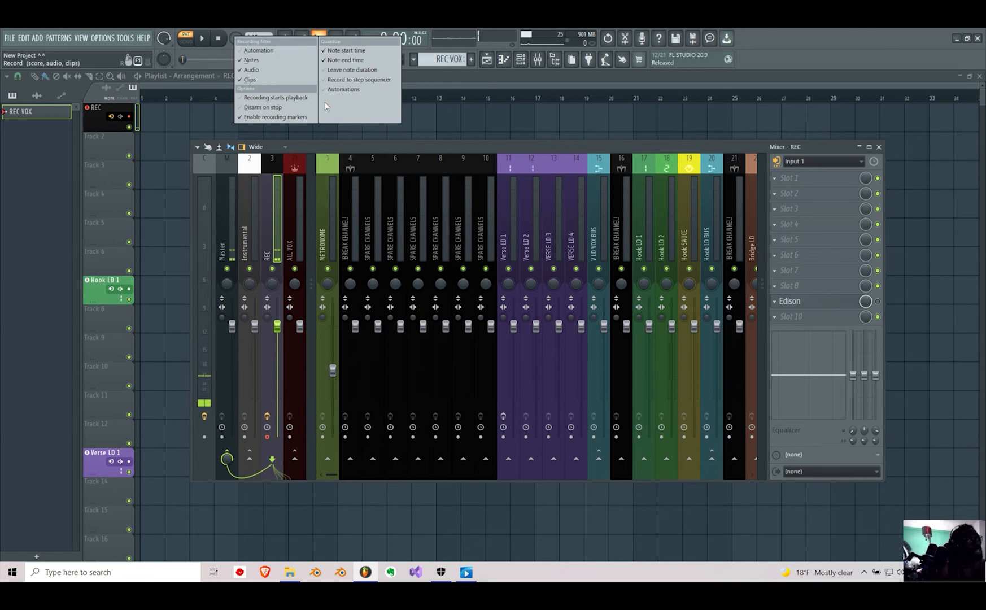
{"action": "left_click", "coordinate": [464, 140]}
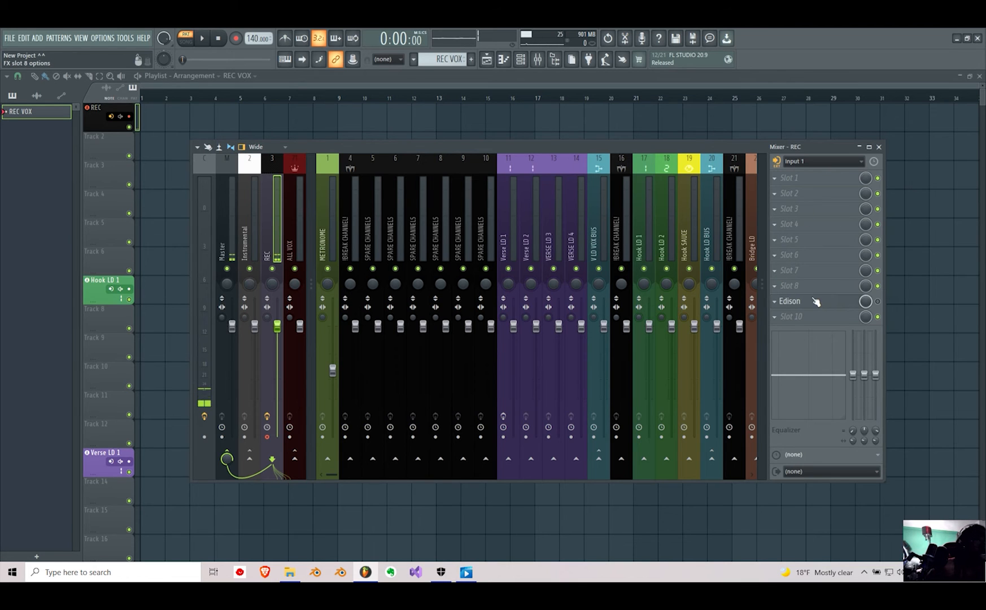
{"action": "right_click", "coordinate": [877, 302]}
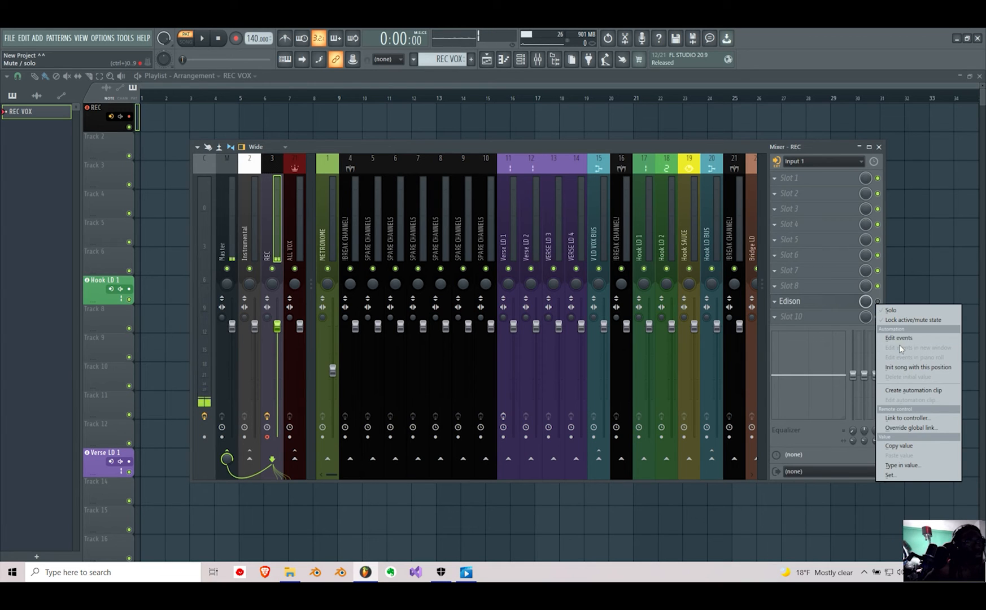
{"action": "left_click", "coordinate": [710, 148]}
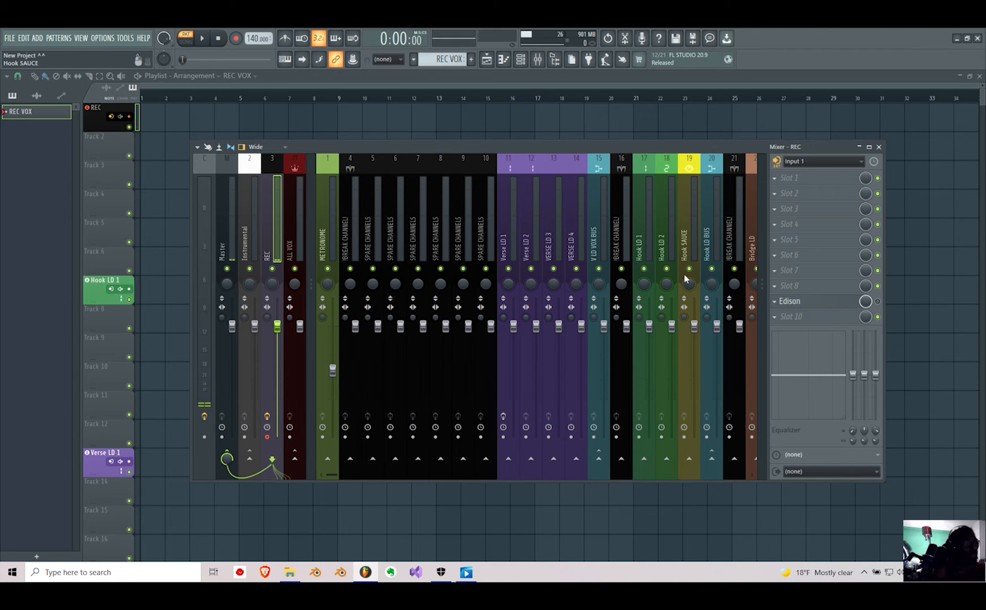
- Create an automation clip for the Hook SAUCE mixer track's volume and enlarge the REC playlist track to show it
{"action": "right_click", "coordinate": [694, 324]}
{"action": "left_click", "coordinate": [726, 402]}
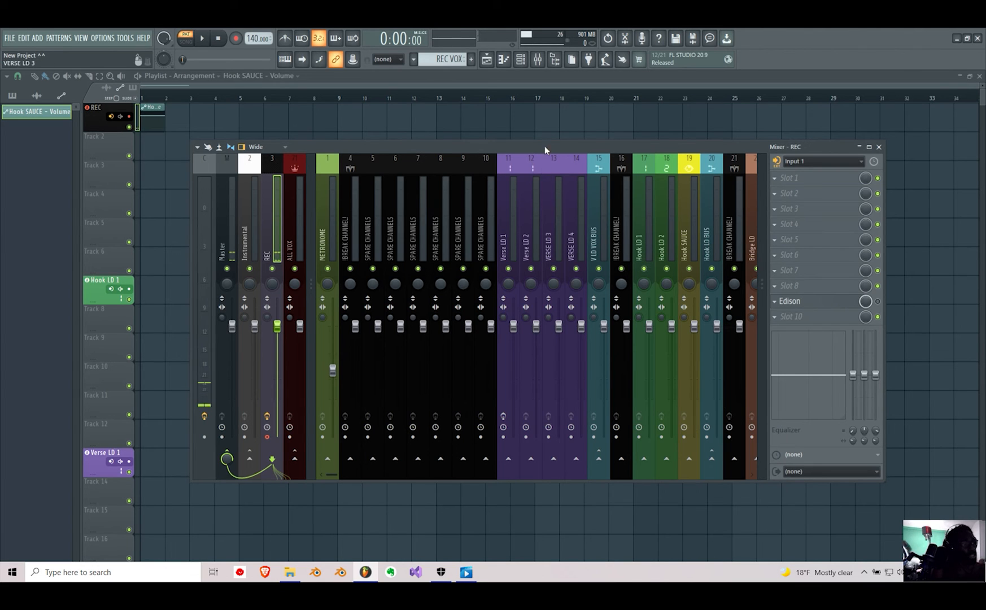
{"action": "left_click_drag", "start_coordinate": [129, 132], "coordinate": [130, 227]}
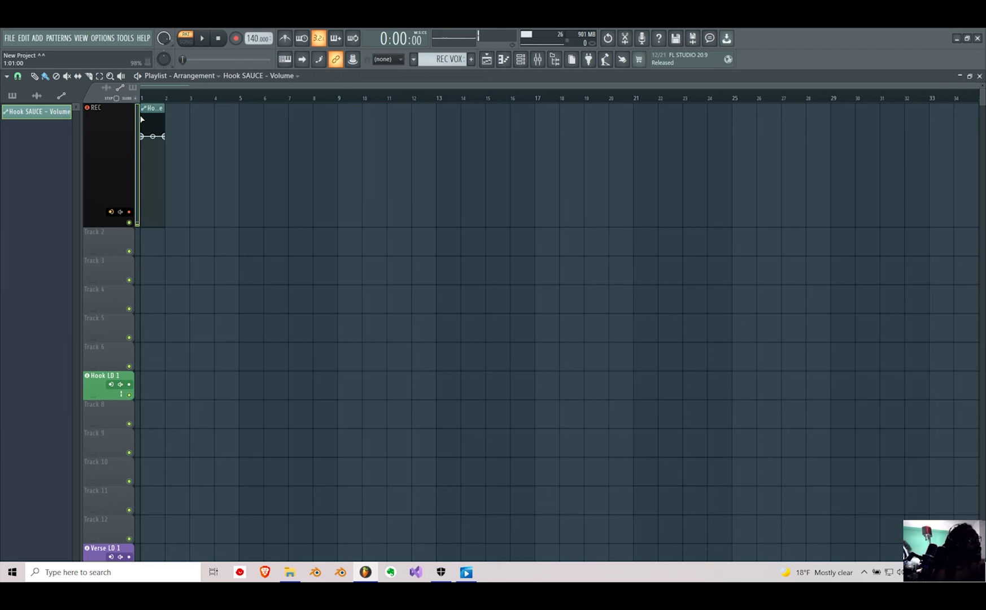
- Raise the Hook LD 1 mixer track's volume to 125%
{"action": "left_click", "coordinate": [538, 59]}
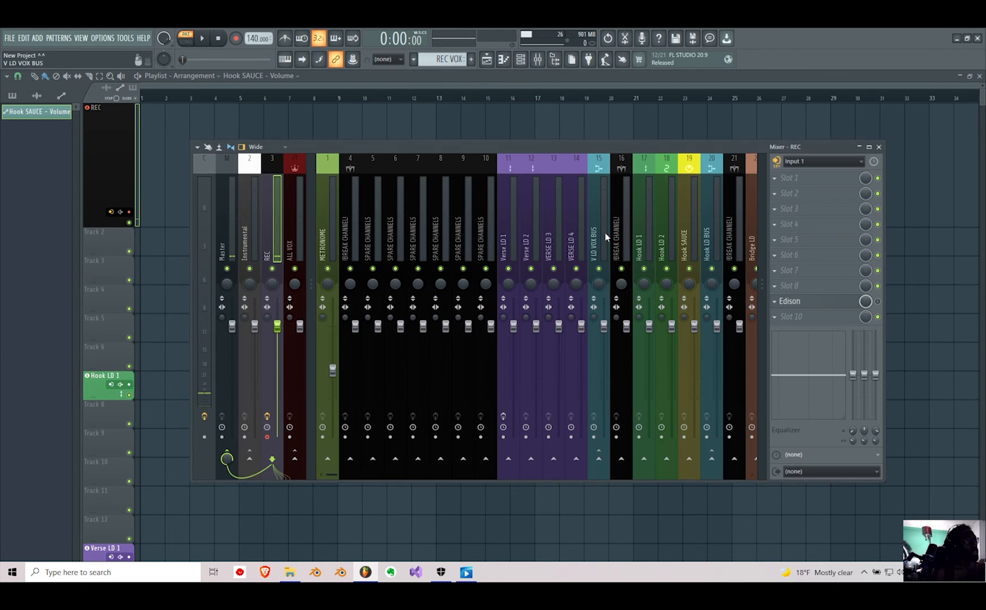
{"action": "left_click", "coordinate": [649, 326]}
{"action": "left_click_drag", "start_coordinate": [649, 326], "coordinate": [649, 296]}
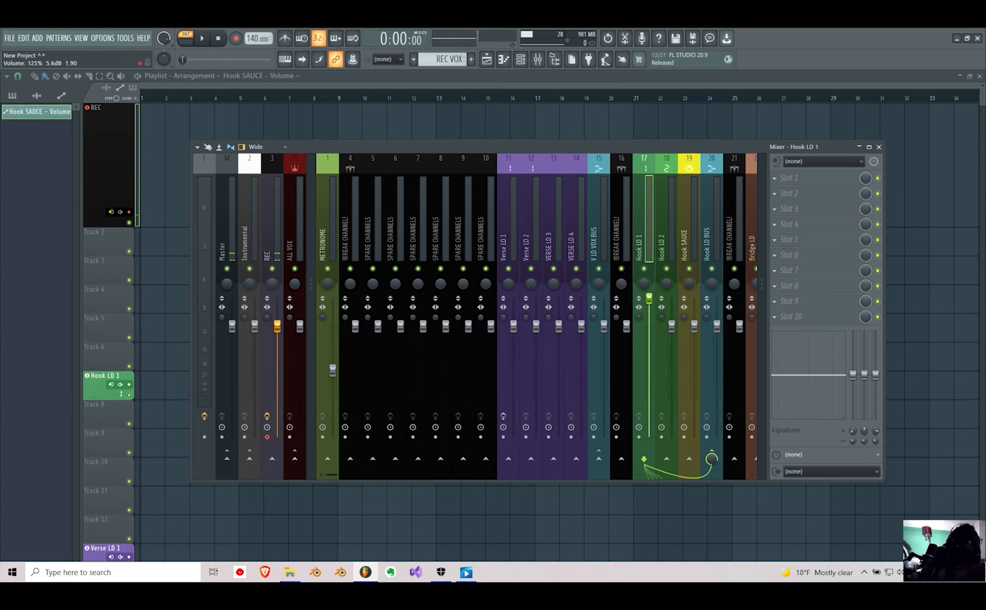
- Reset the Hook LD 1 mixer track's volume to its default and review the global recording filter options
{"action": "right_click", "coordinate": [654, 307]}
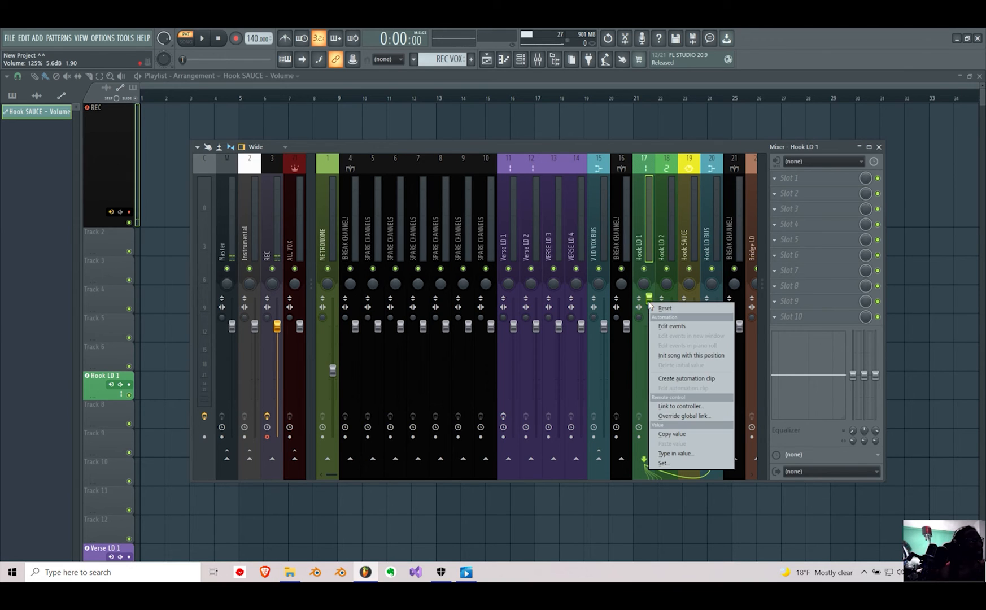
{"action": "left_click", "coordinate": [655, 309]}
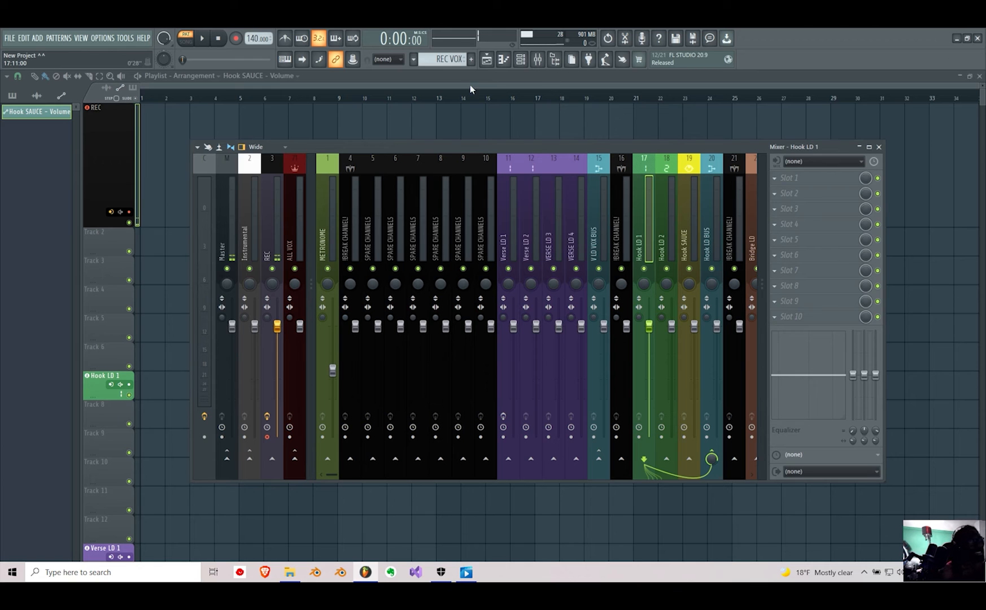
{"action": "right_click", "coordinate": [246, 41]}
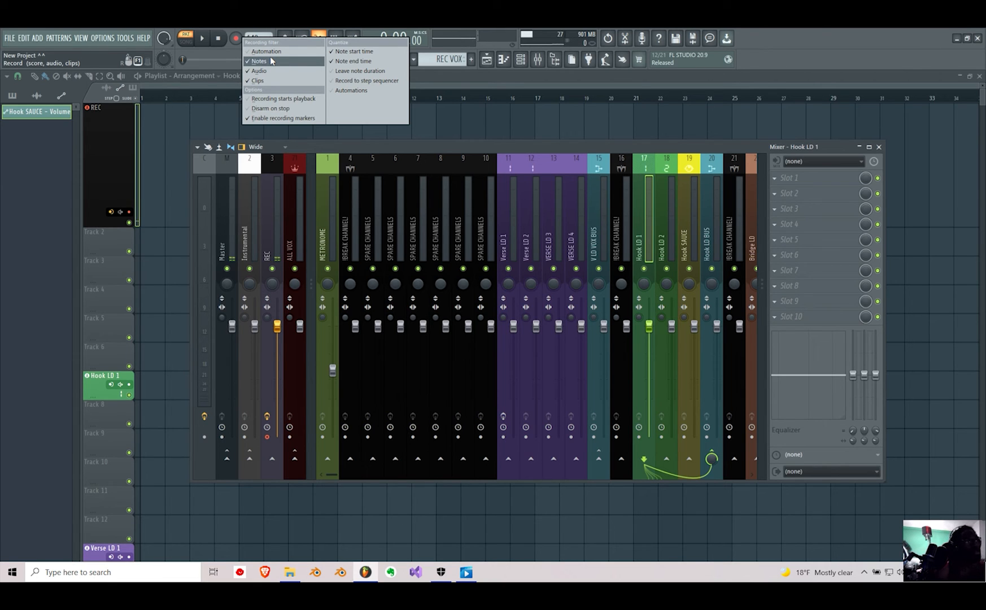
{"action": "left_click", "coordinate": [416, 102]}
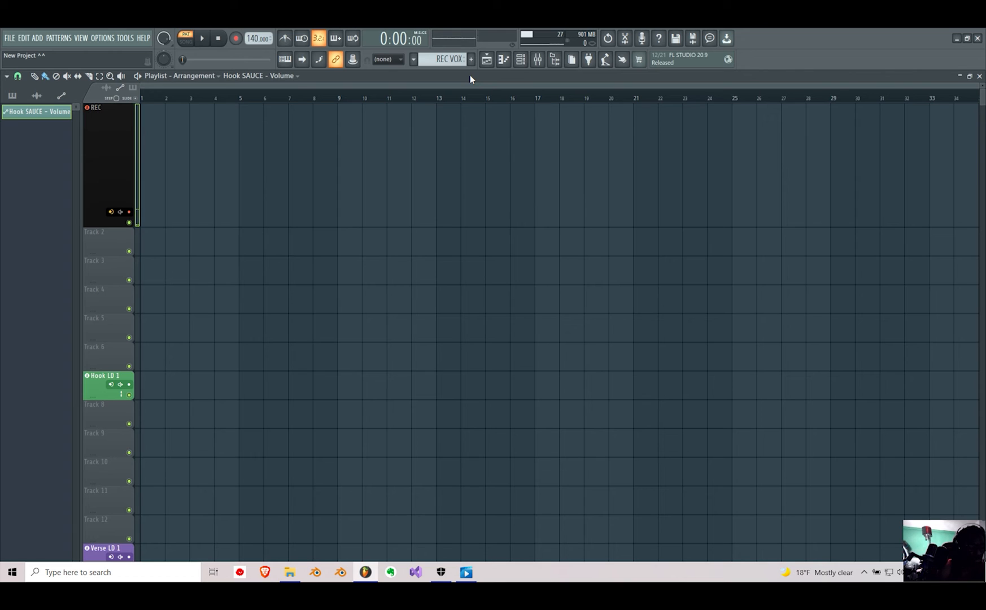
- Select the REC mixer track and examine its recording source and external input monitoring options, along with the effect send tracks
{"action": "left_click", "coordinate": [537, 60]}
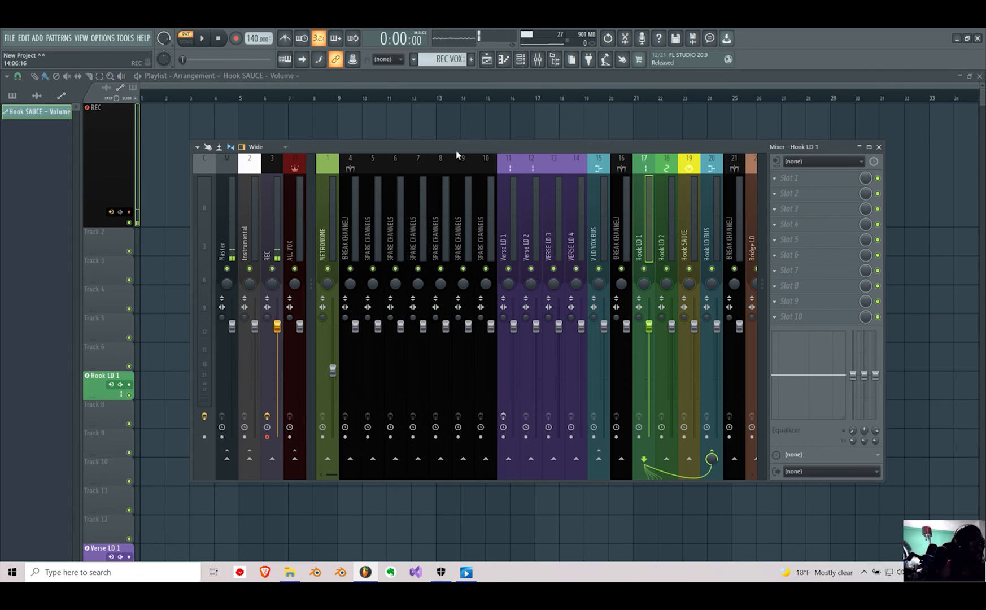
{"action": "left_click", "coordinate": [264, 232]}
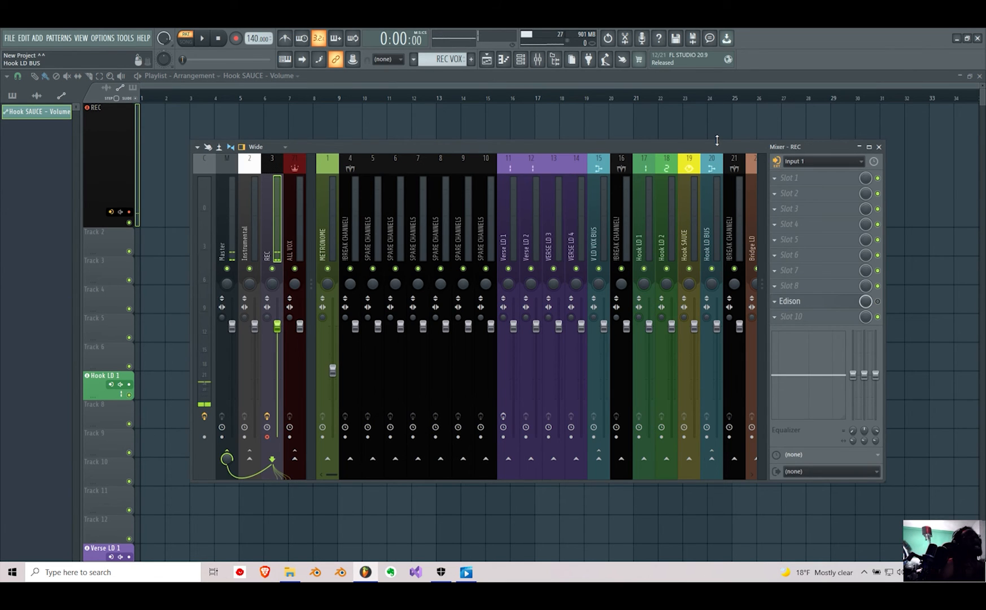
{"action": "left_click", "coordinate": [780, 163]}
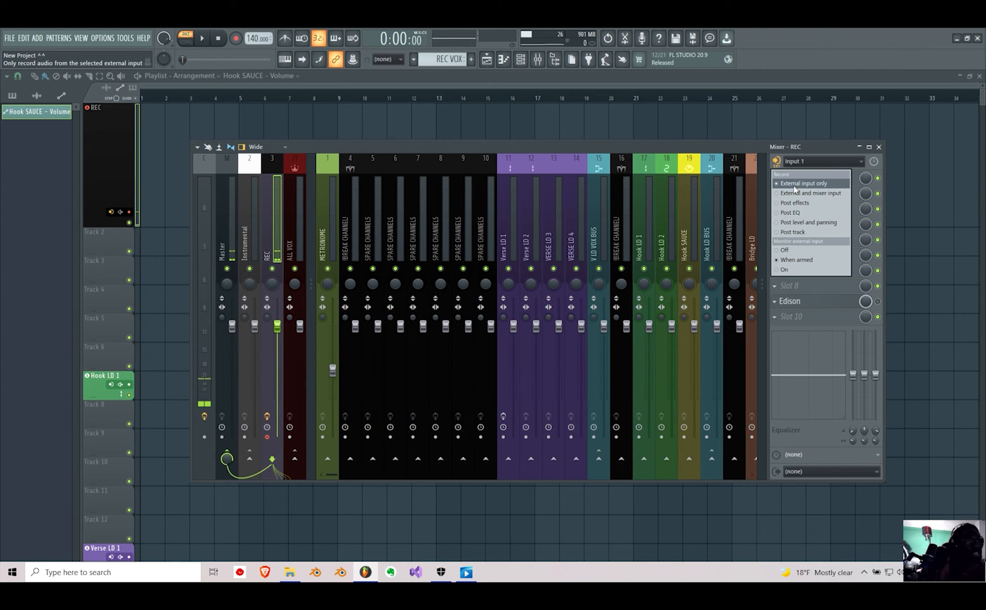
{"action": "left_click", "coordinate": [721, 148]}
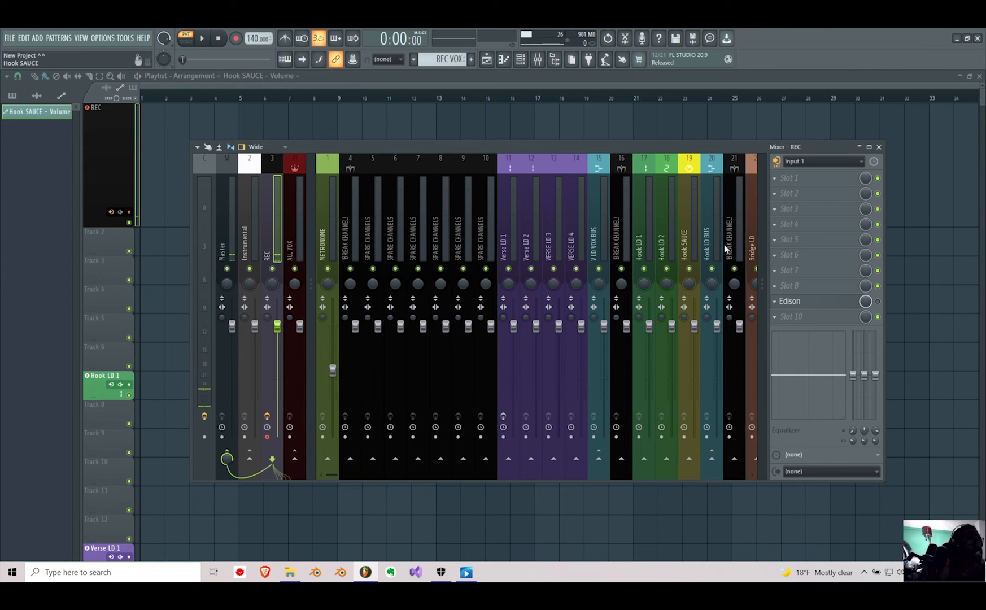
{"action": "left_click_drag", "start_coordinate": [763, 238], "coordinate": [602, 247]}
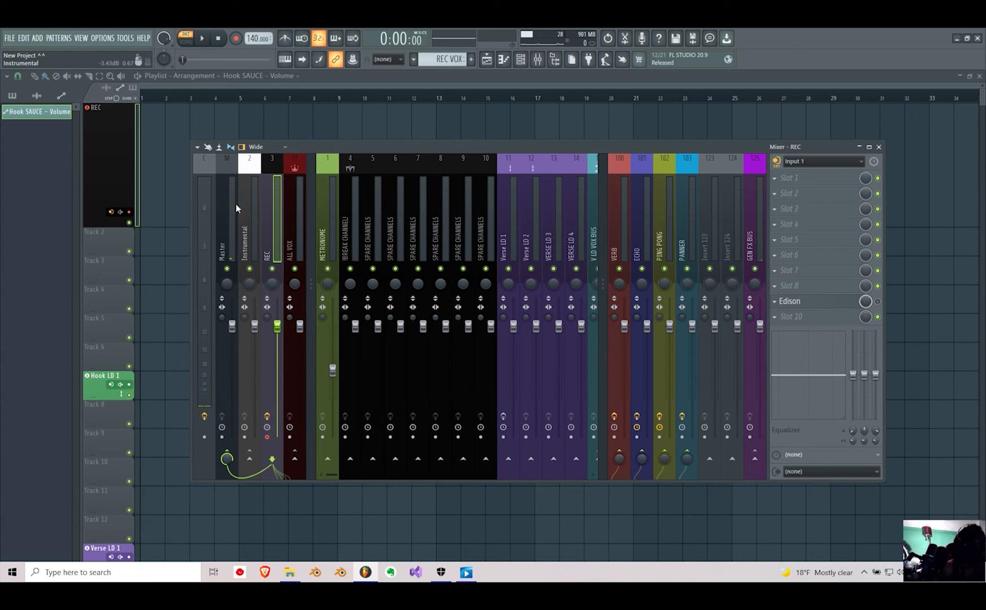
{"action": "left_click", "coordinate": [776, 161]}
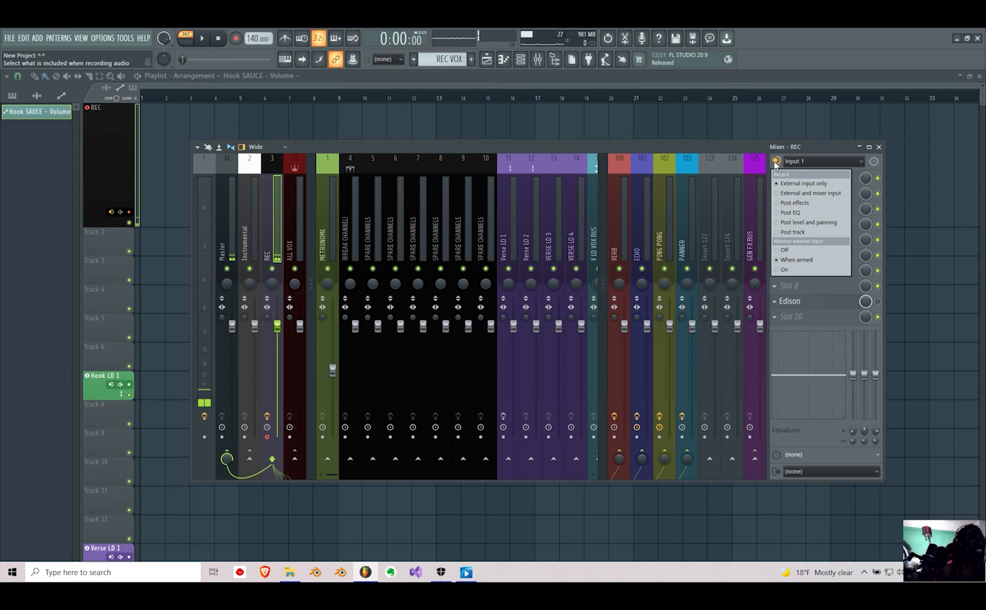
{"action": "left_click", "coordinate": [794, 212]}
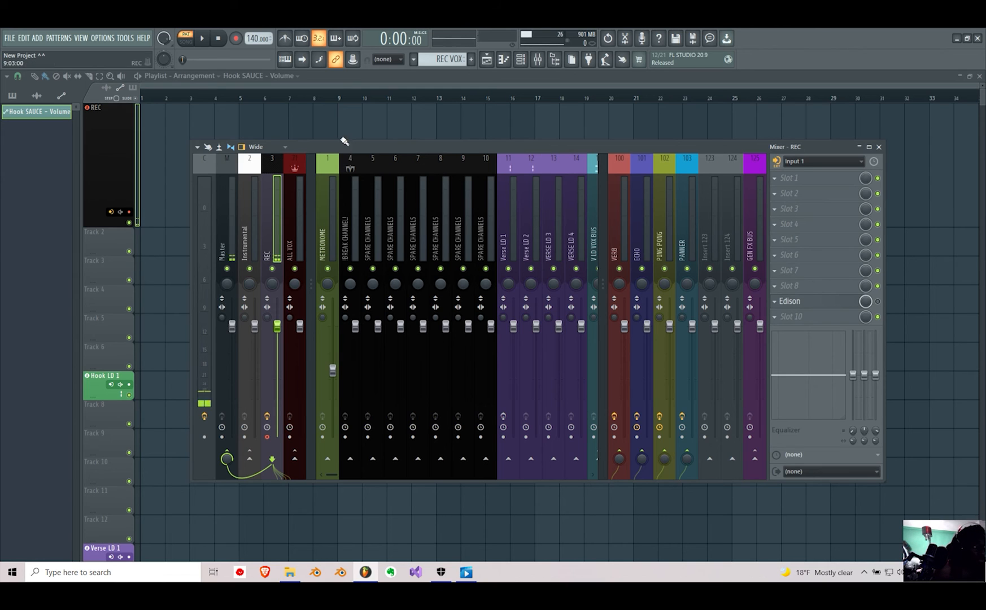
- Hide the mixer, reduce the REC playlist track's height and review the recording filter options
{"action": "key", "text": "F9"}
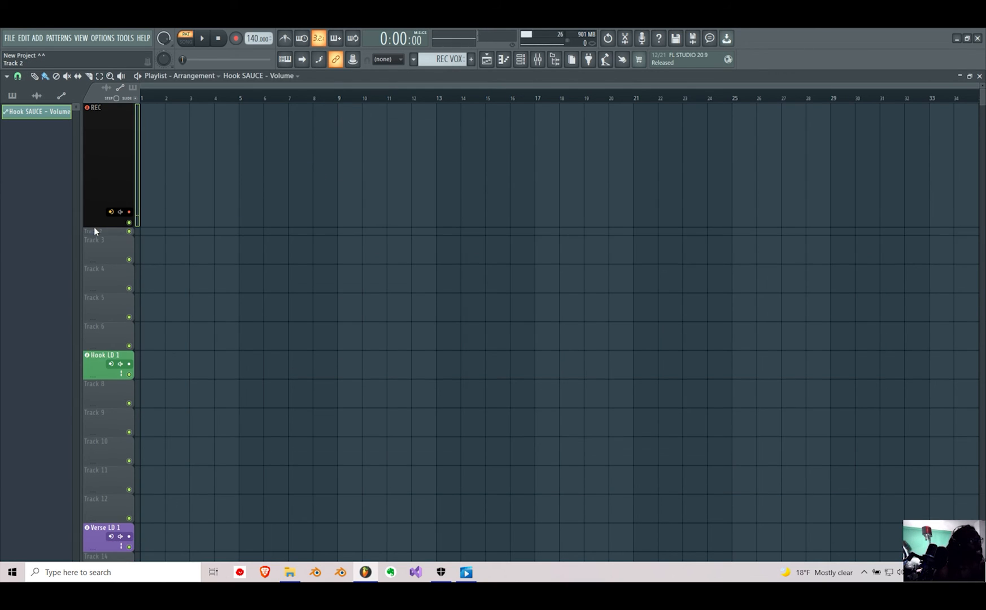
{"action": "left_click_drag", "start_coordinate": [102, 225], "coordinate": [103, 147]}
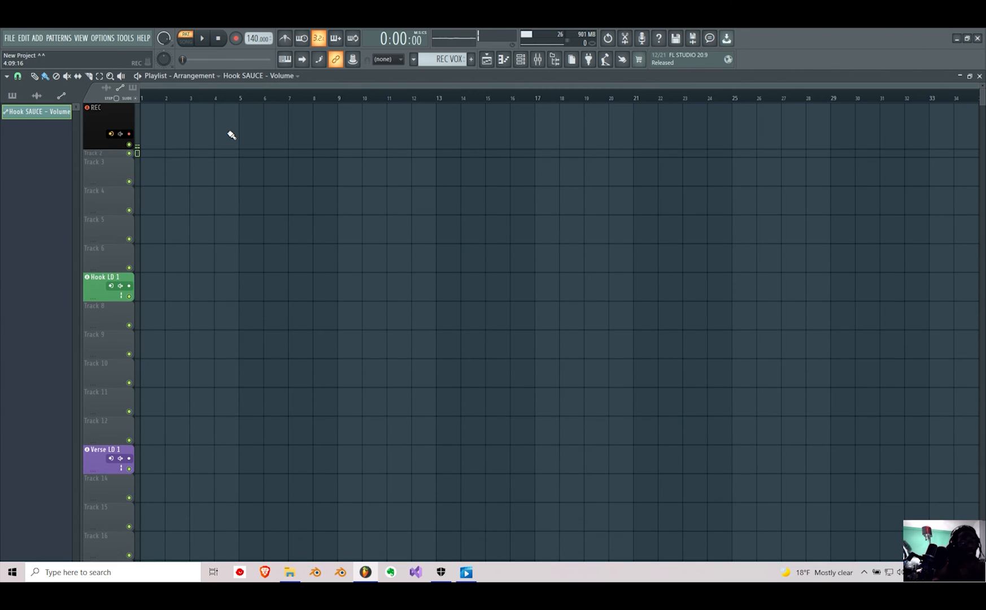
{"action": "right_click", "coordinate": [241, 43]}
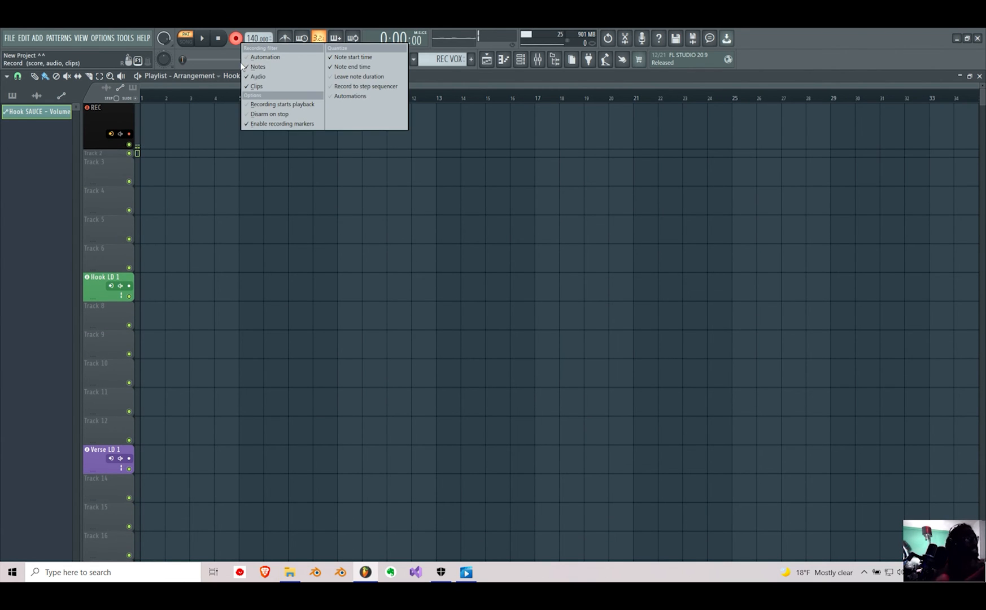
{"action": "left_click", "coordinate": [495, 75]}
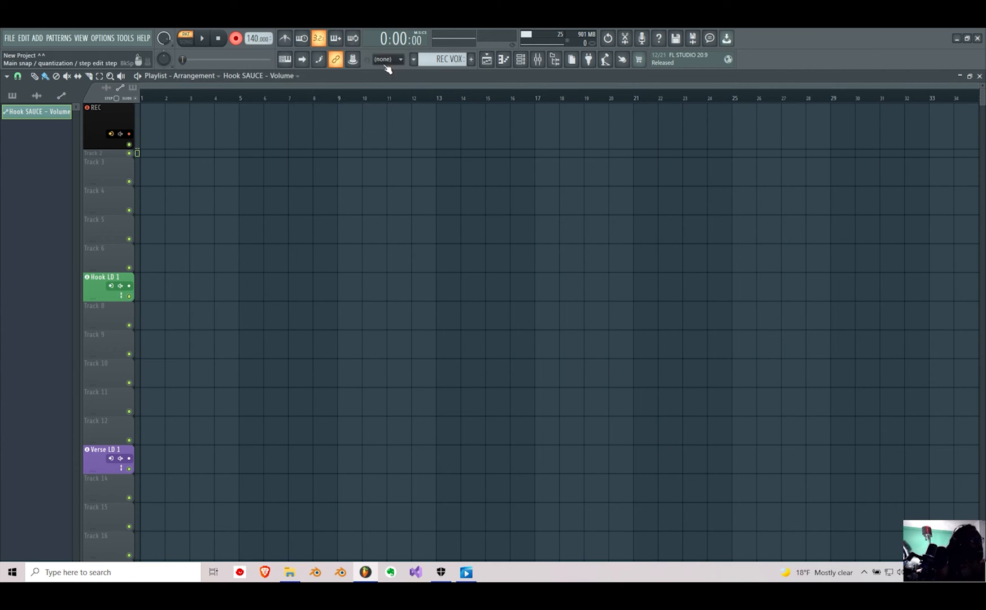
{"action": "left_click", "coordinate": [286, 59]}
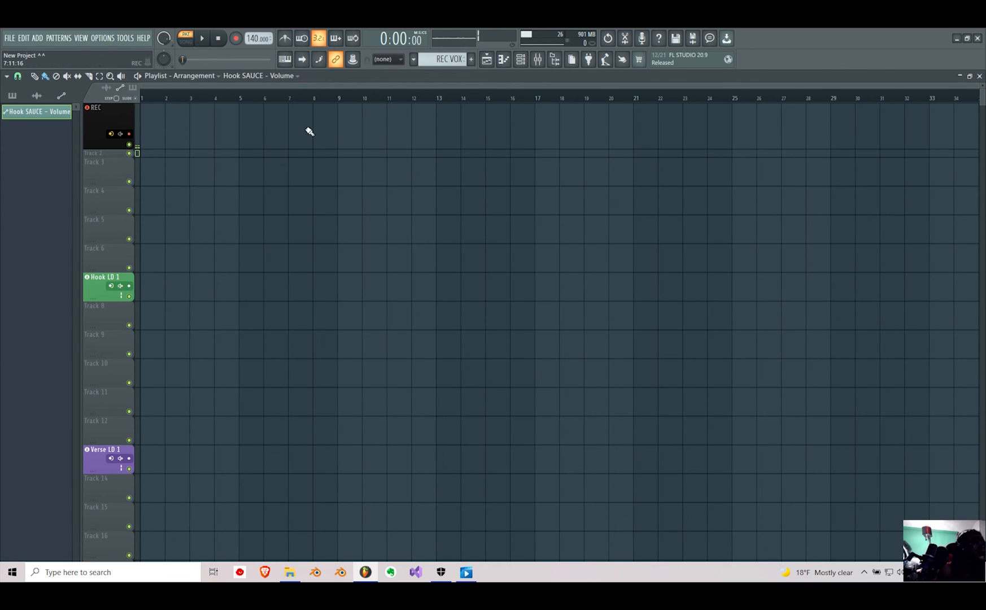
- Try muting a Hook SAUCE volume automation clip placed on Track 3 at bar 6, and remove the clip
{"action": "left_click", "coordinate": [272, 173]}
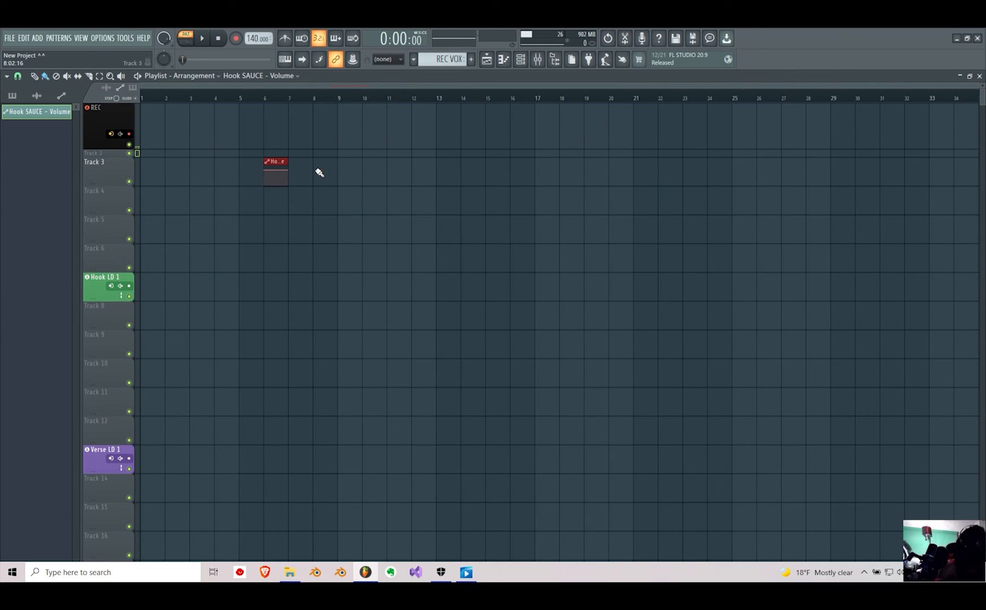
{"action": "key", "text": "t"}
{"action": "left_click", "coordinate": [270, 162]}
{"action": "key", "text": "c"}
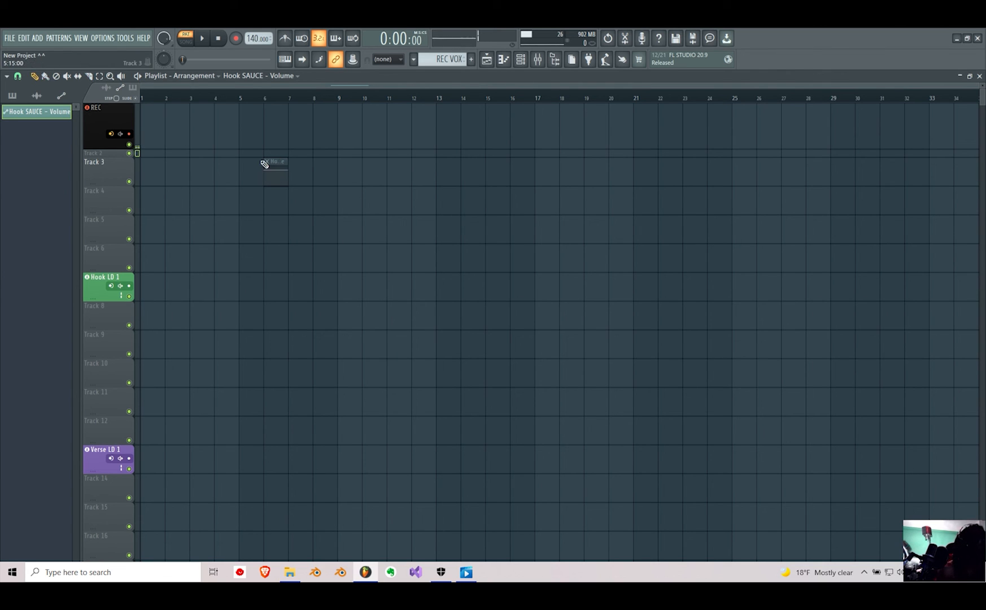
{"action": "right_click", "coordinate": [275, 167]}
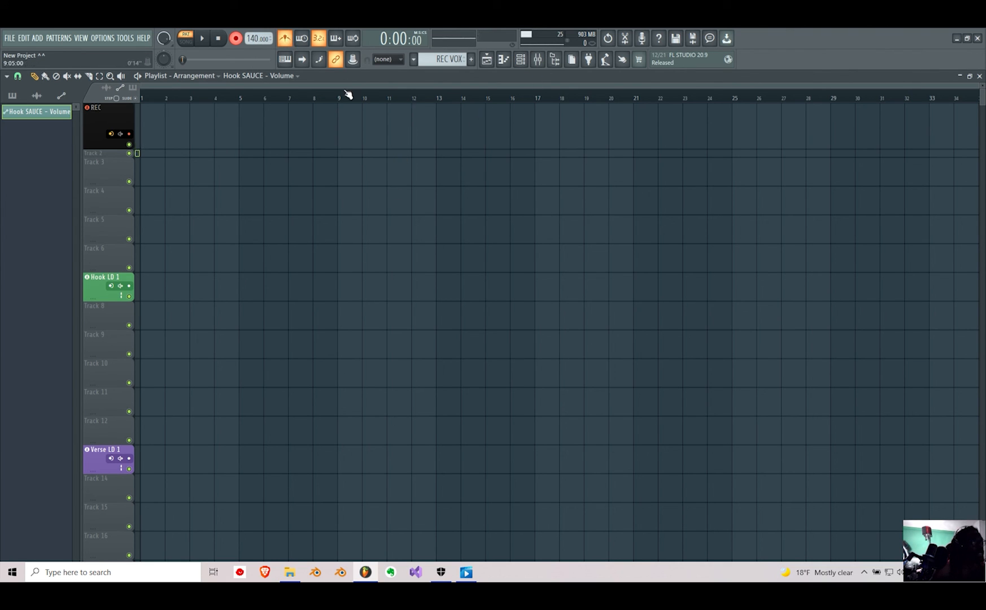
- Place a Hook SAUCE volume clip on Track 4 at bar 33 and a REC VOX pattern clip on Track 3 at bar 32
{"action": "left_click", "coordinate": [292, 42]}
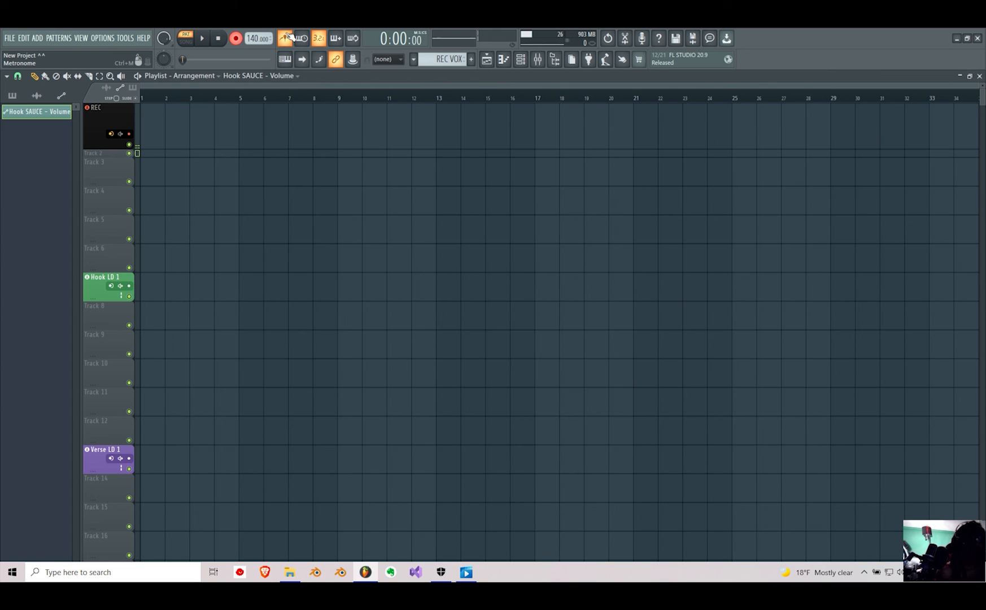
{"action": "left_click", "coordinate": [538, 59]}
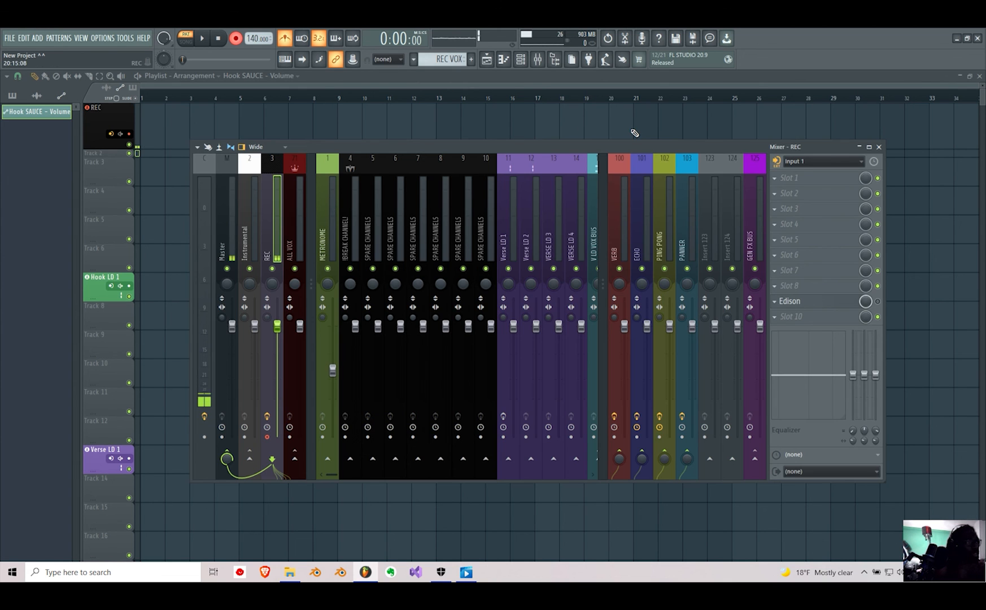
{"action": "left_click", "coordinate": [927, 200]}
{"action": "key", "text": "ctrl+z"}
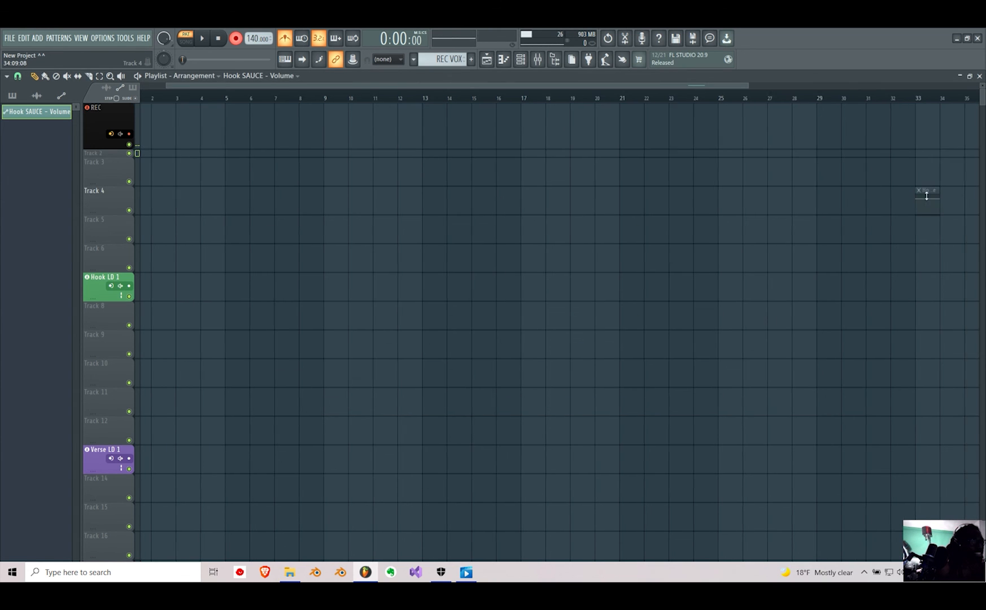
{"action": "left_click", "coordinate": [871, 176]}
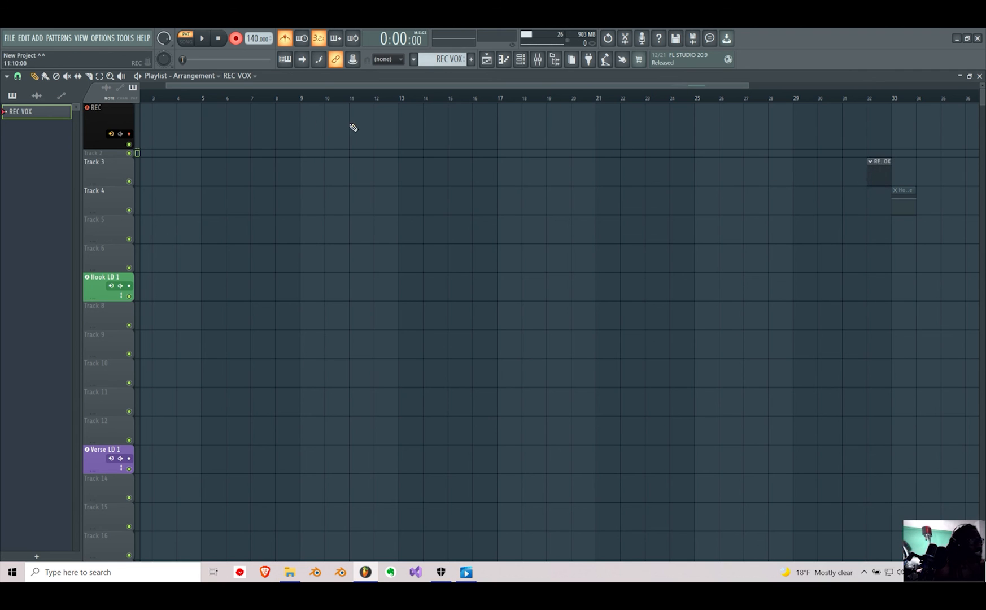
{"action": "left_click_drag", "start_coordinate": [285, 88], "coordinate": [144, 79]}
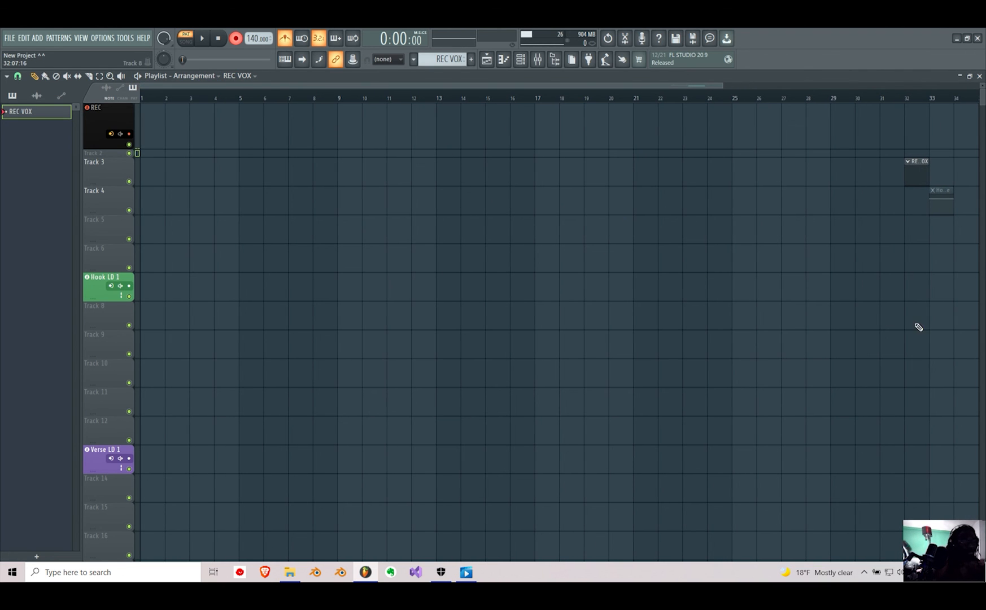
- Show the mixer and try recording a vocal take through the REC track in pattern mode
{"action": "left_click", "coordinate": [538, 59]}
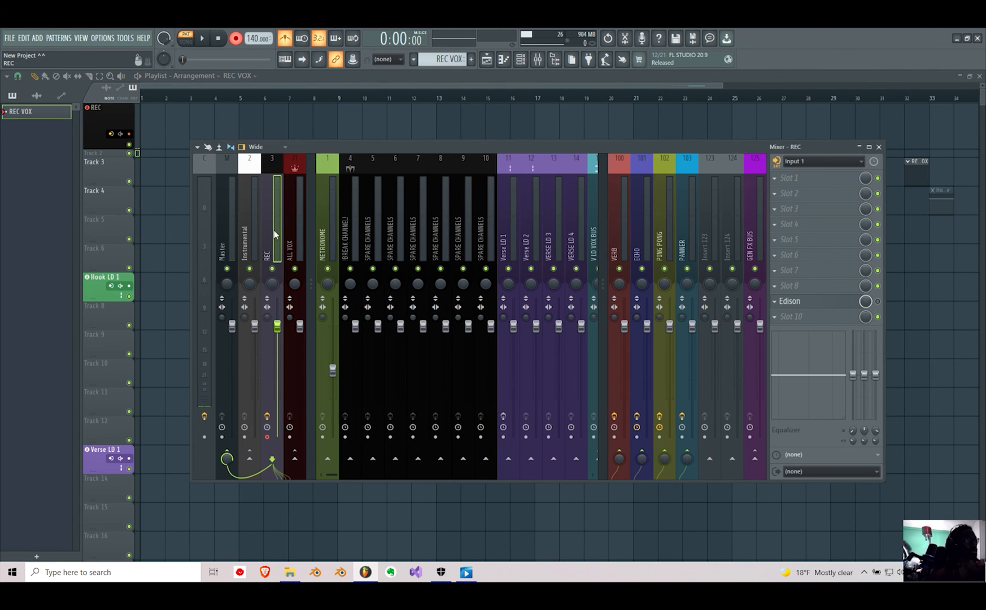
{"action": "key", "text": "space"}
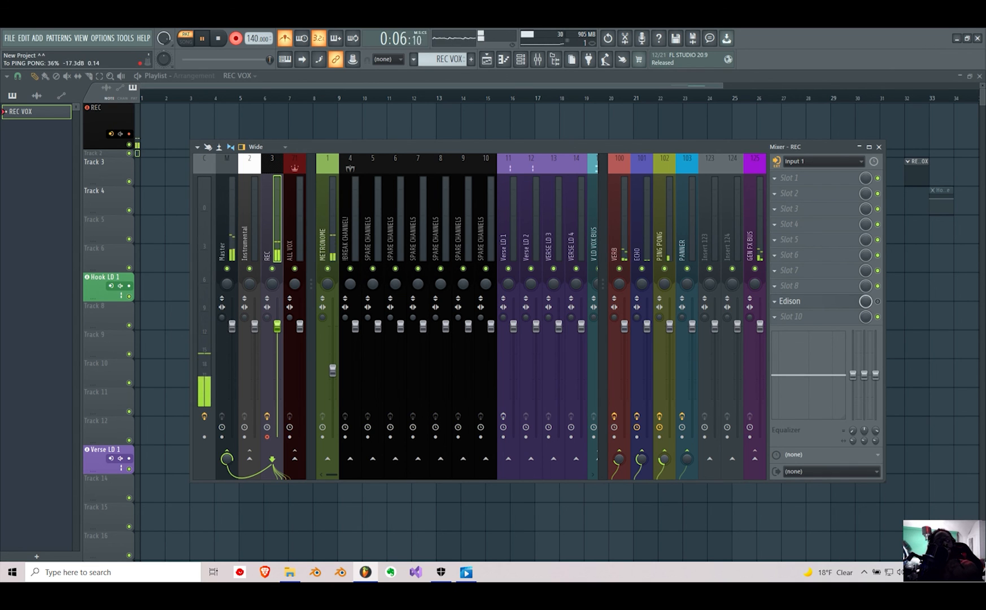
{"action": "key", "text": "space"}
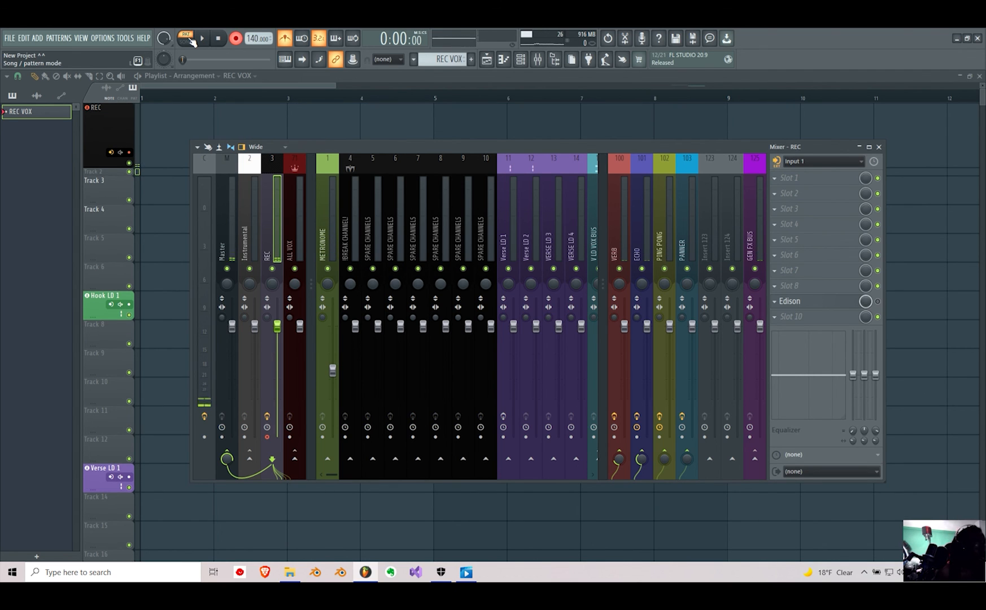
- Hide the mixer and compare pattern mode with song mode, moving the song playhead along the timeline
{"action": "key", "text": "F9"}
{"action": "left_click", "coordinate": [189, 43]}
{"action": "left_click", "coordinate": [188, 43]}
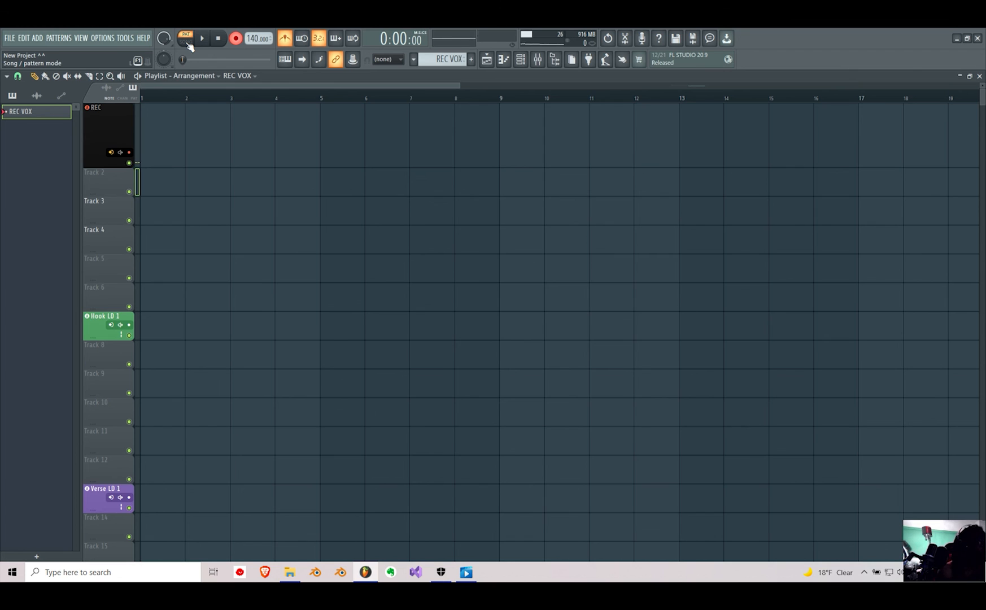
{"action": "mouse_move", "coordinate": [156, 101]}
{"action": "left_mouse_down"}
{"action": "mouse_move", "coordinate": [216, 102]}
{"action": "mouse_move", "coordinate": [150, 98]}
{"action": "left_mouse_up"}
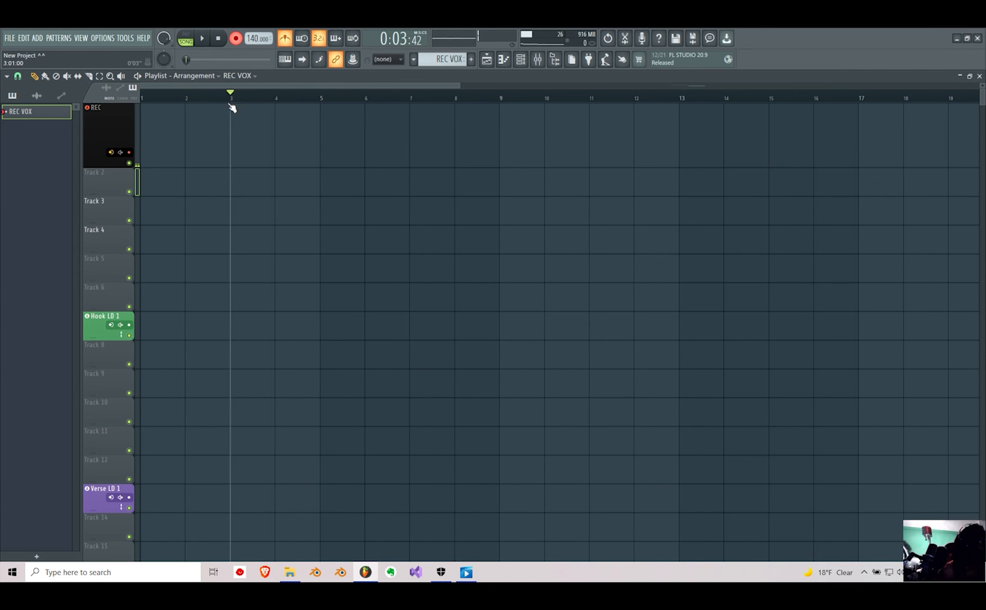
{"action": "left_click", "coordinate": [186, 42]}
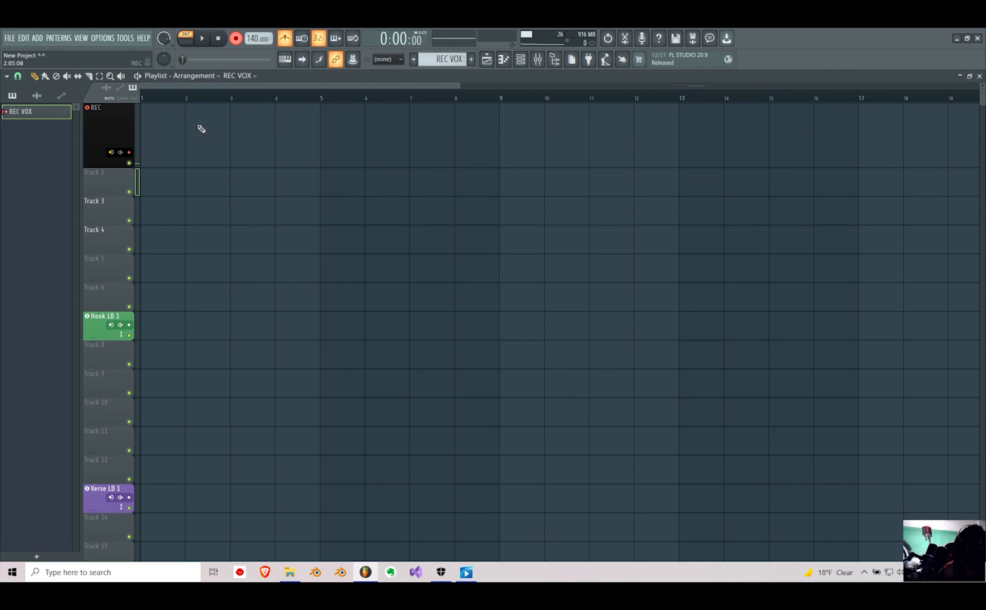
{"action": "left_click", "coordinate": [187, 39]}
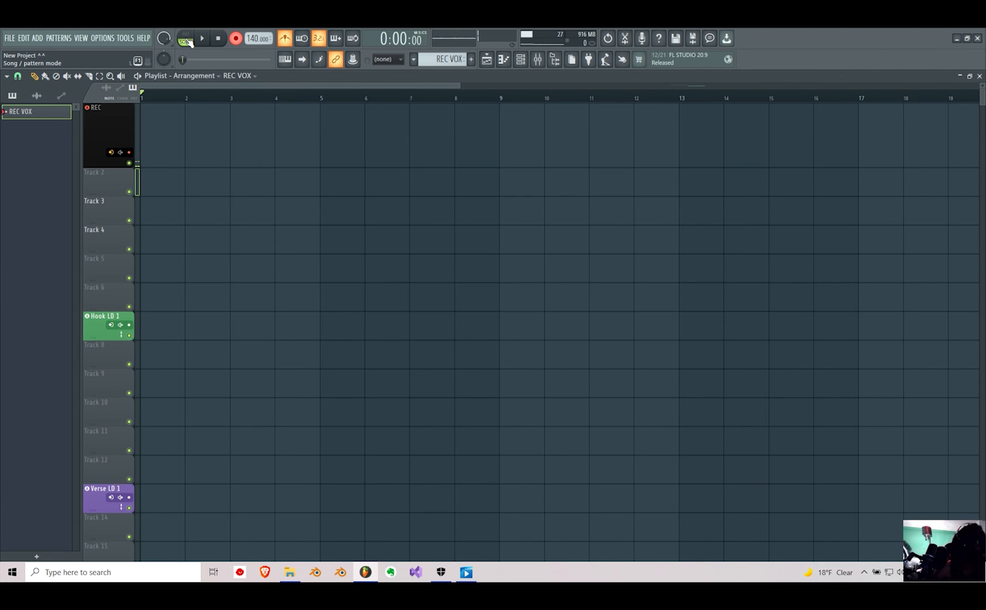
{"action": "left_click", "coordinate": [187, 40]}
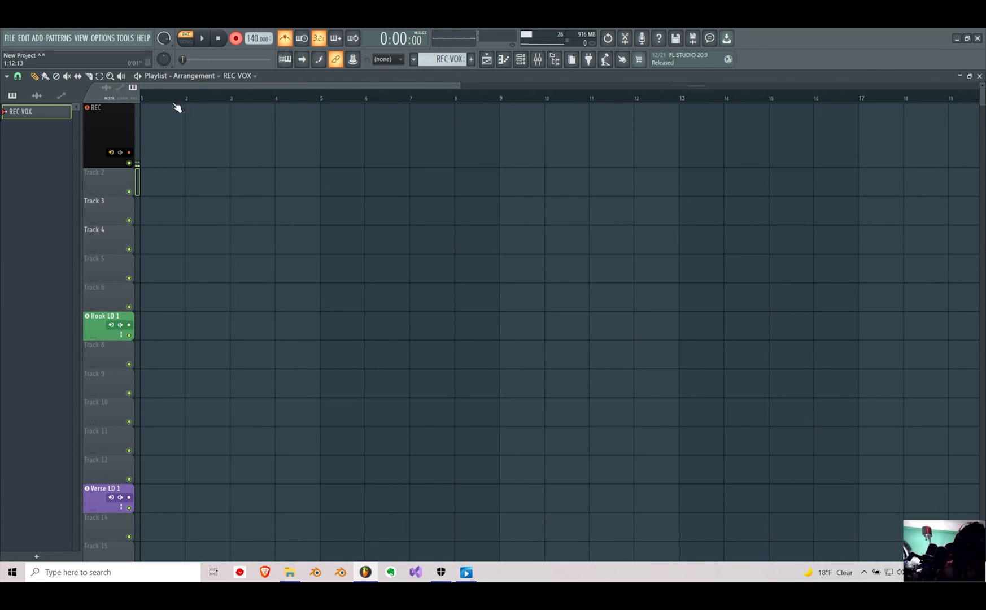
- Record a vocal take of about 17 bars onto the REC playlist track from bar 1 in song mode
{"action": "left_click", "coordinate": [183, 97]}
{"action": "mouse_move", "coordinate": [408, 98]}
{"action": "left_mouse_down"}
{"action": "mouse_move", "coordinate": [212, 107]}
{"action": "mouse_move", "coordinate": [139, 100]}
{"action": "left_mouse_up"}
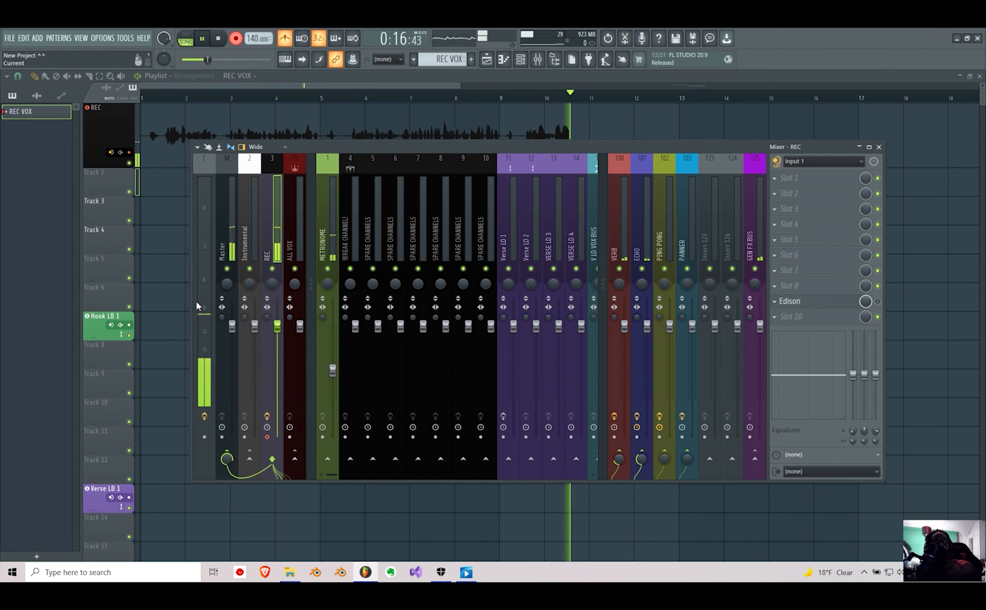
{"action": "key", "text": "space"}
{"action": "key", "text": "F9"}
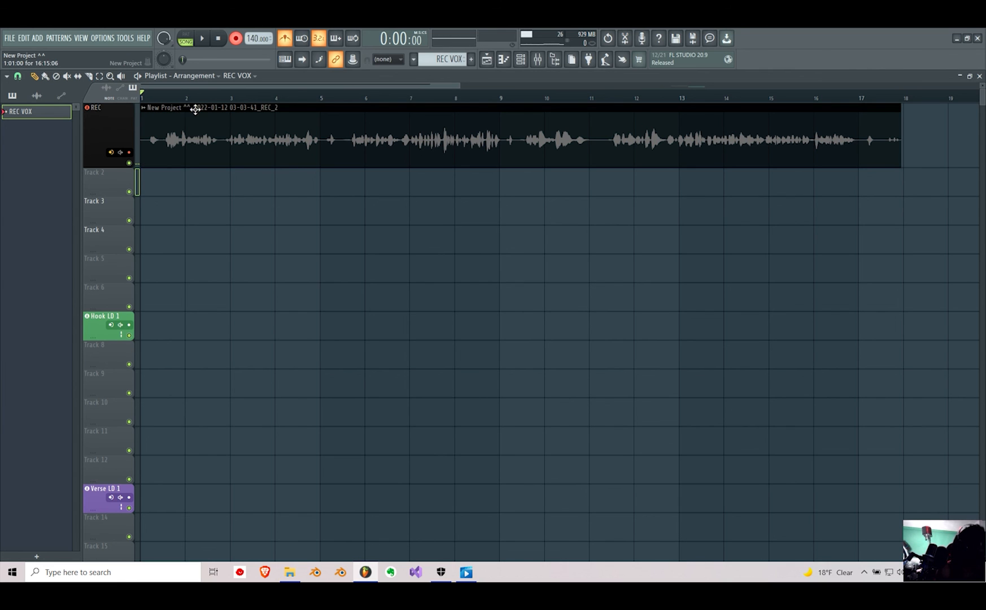
{"action": "left_click", "coordinate": [9, 40]}
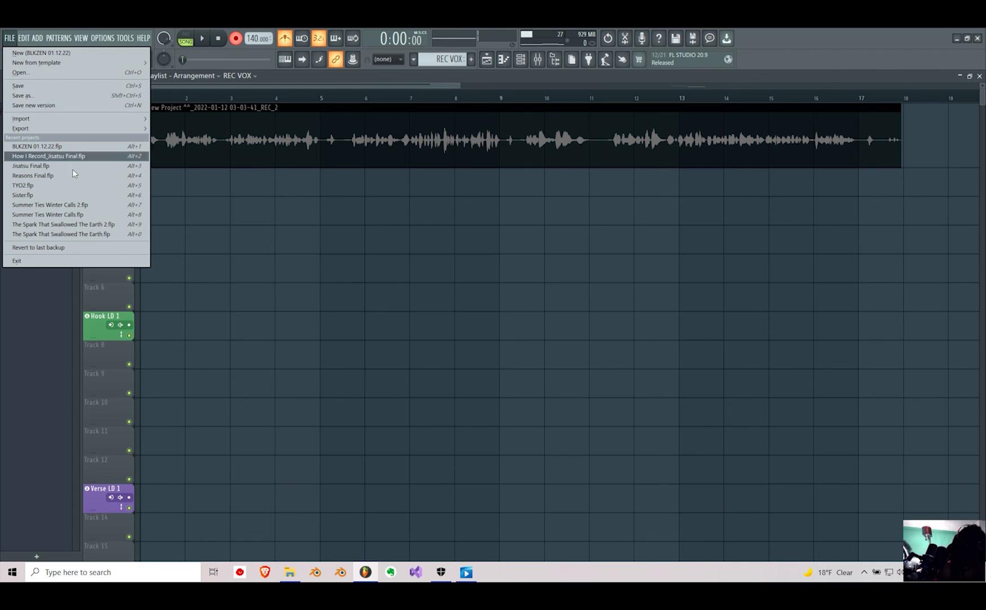
{"action": "left_click", "coordinate": [205, 336]}
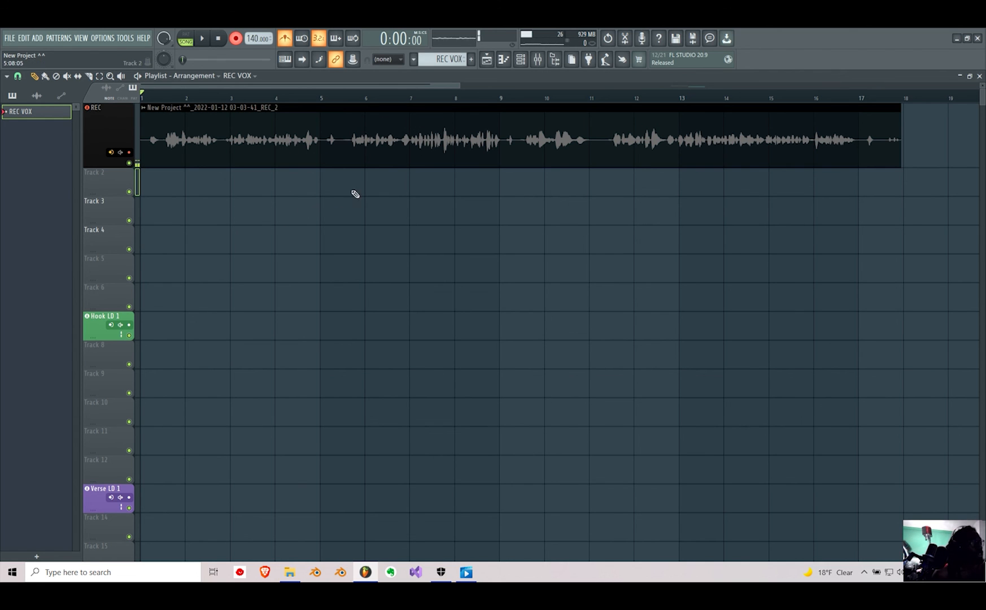
- Zoom the playlist out to about 29 bars and move the mixer window with Verse LD 1 selected away from the recorded clip
{"action": "left_click_drag", "start_coordinate": [459, 86], "coordinate": [638, 85]}
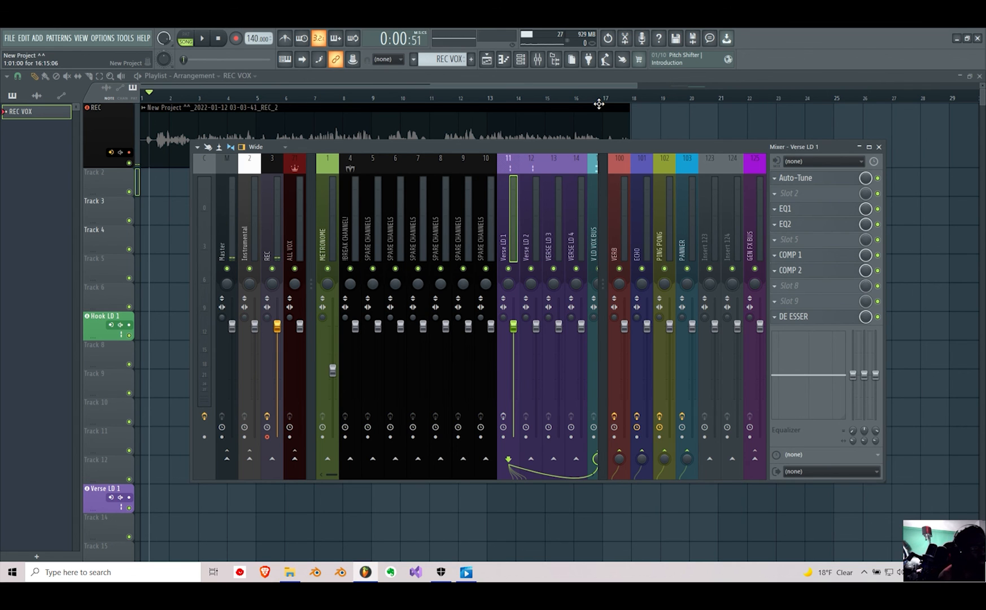
{"action": "scroll", "coordinate": [599, 104], "scroll_direction": "down", "scroll_amount": 1}
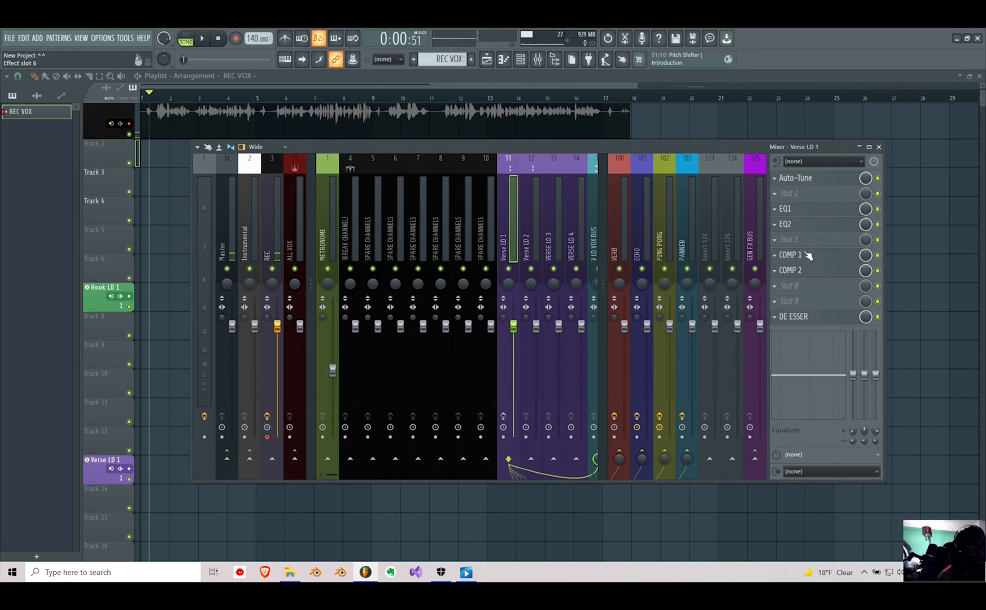
{"action": "left_click_drag", "start_coordinate": [746, 150], "coordinate": [816, 170]}
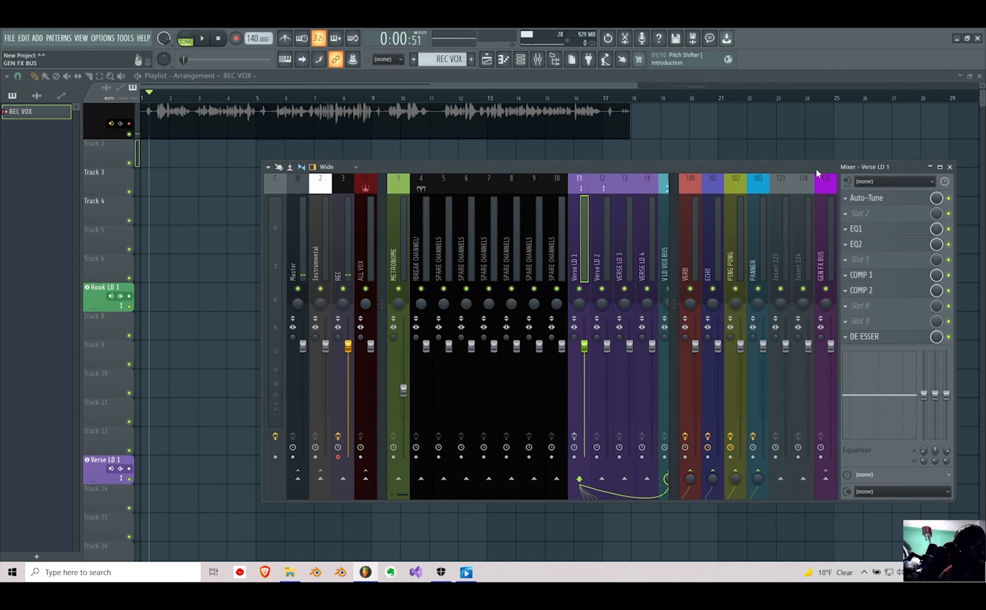